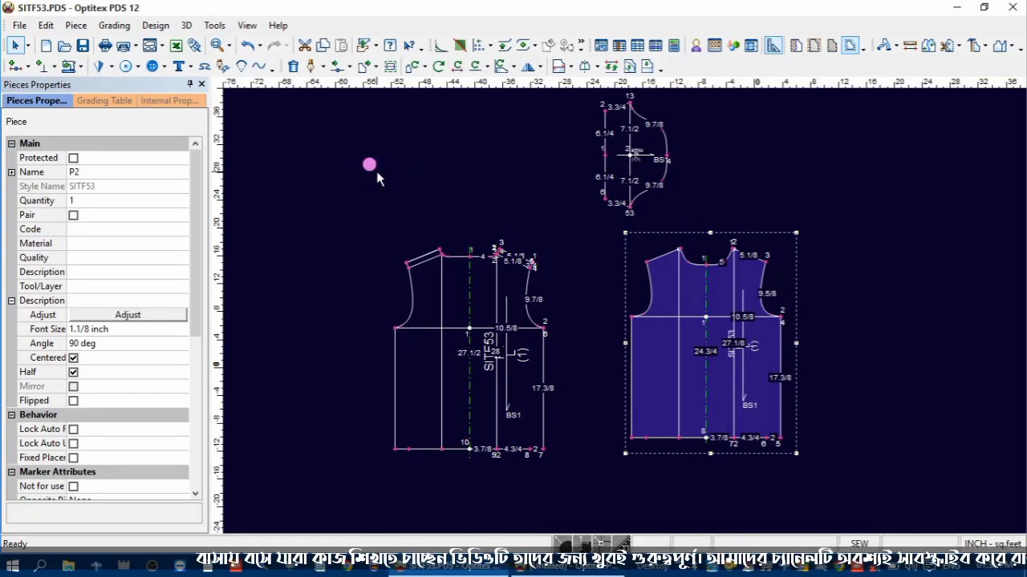
- Select both shirt body pieces together and make the one with the shallow neckline the active piece
{"action": "left_click_drag", "start_coordinate": [275, 115], "coordinate": [1001, 505]}
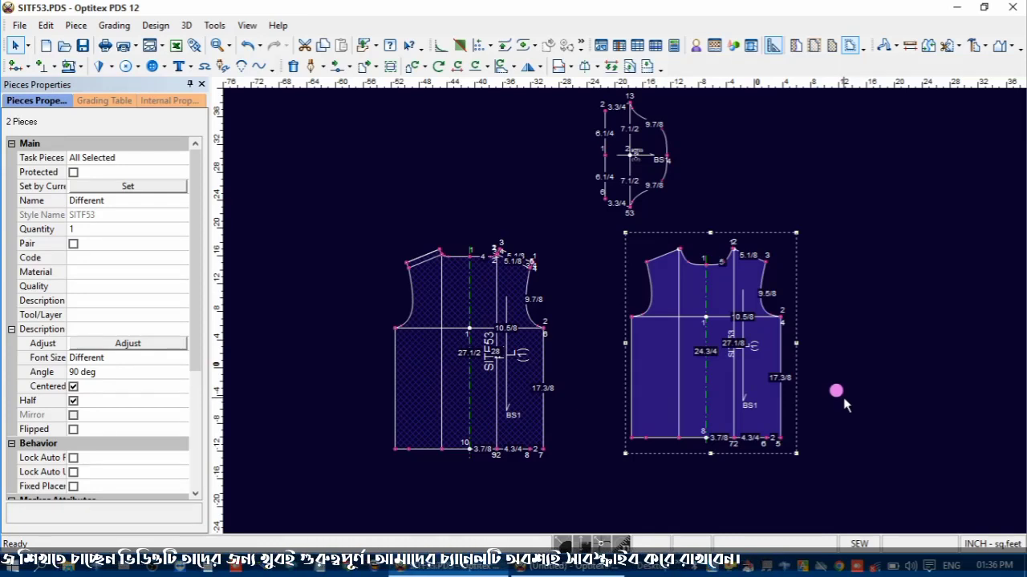
{"action": "right_click", "coordinate": [818, 178]}
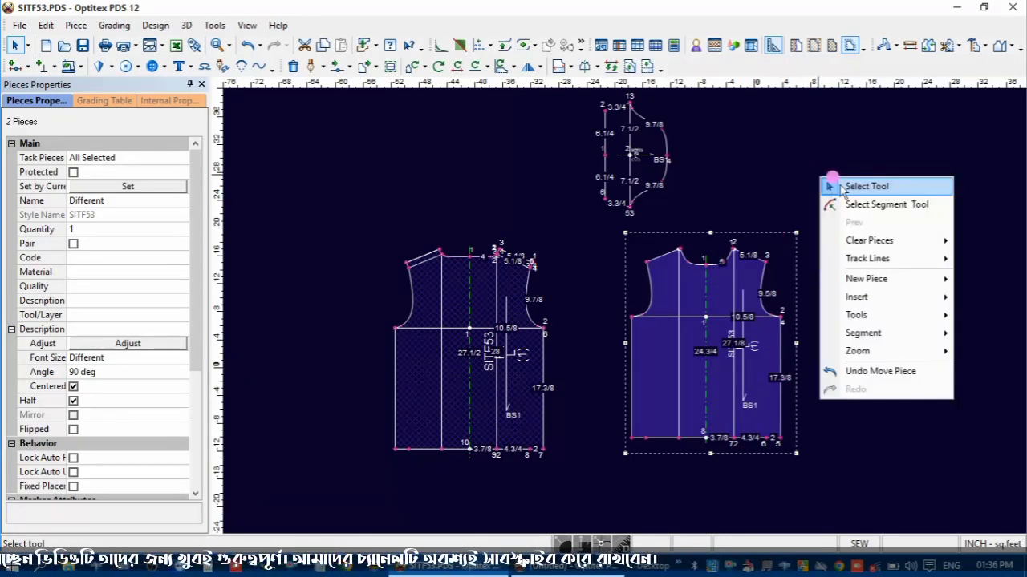
{"action": "left_click", "coordinate": [691, 120]}
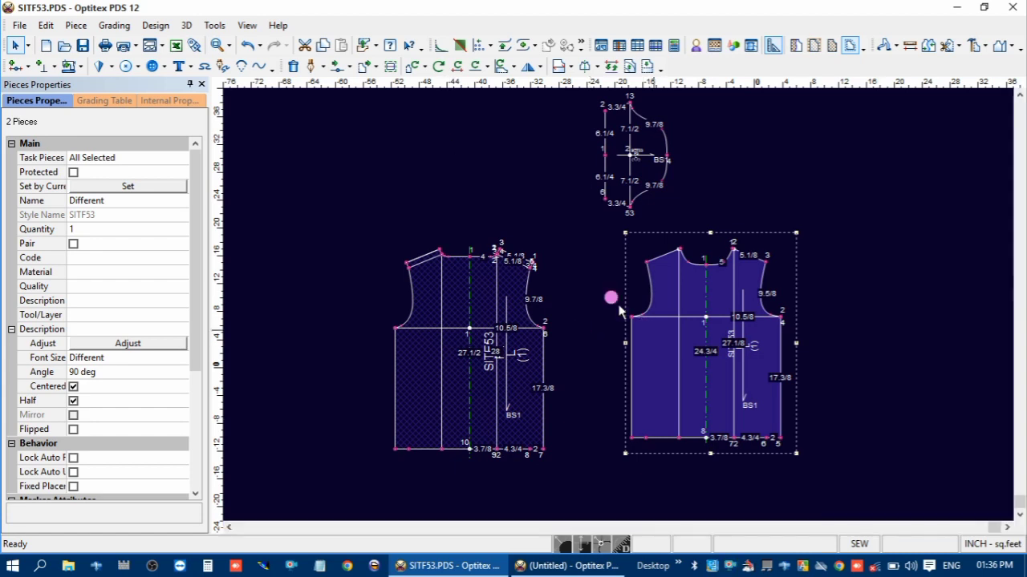
{"action": "scroll", "coordinate": [612, 296], "scroll_direction": "up", "scroll_amount": 2}
{"action": "left_click", "coordinate": [374, 222]}
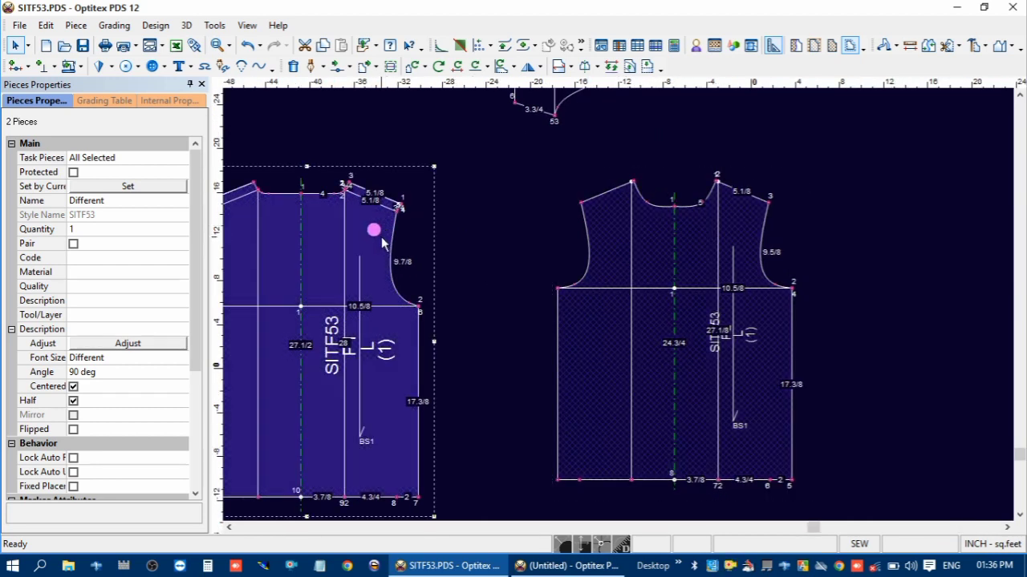
{"action": "scroll", "coordinate": [614, 291], "scroll_direction": "down", "scroll_amount": 2}
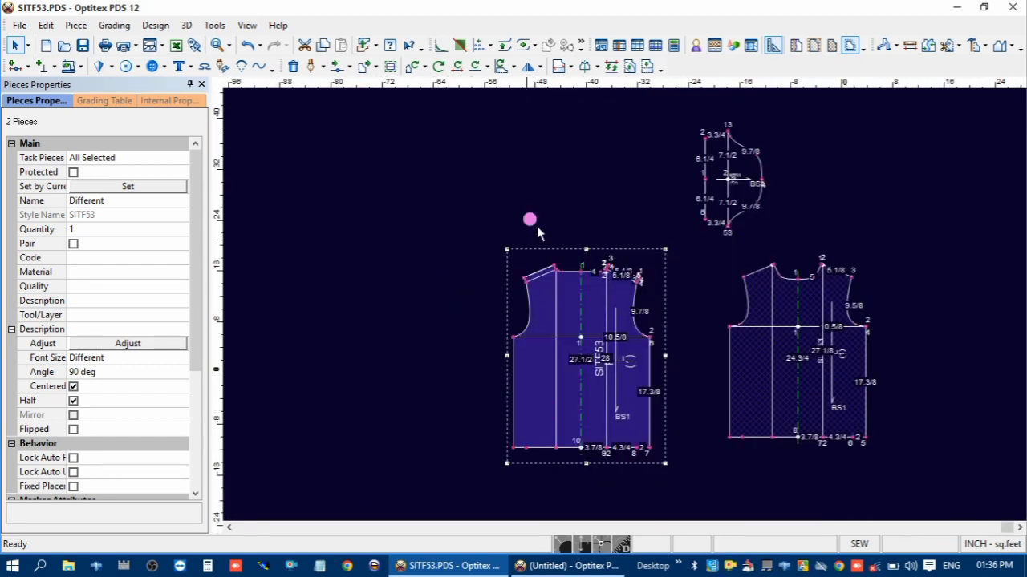
{"action": "scroll", "coordinate": [614, 296], "scroll_direction": "up", "scroll_amount": 3}
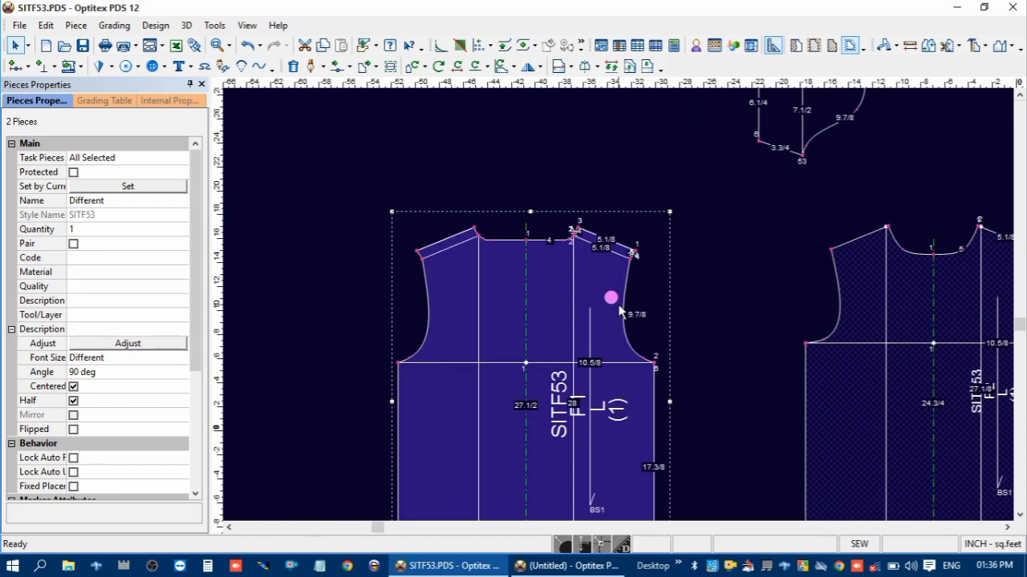
{"action": "scroll", "coordinate": [608, 301], "scroll_direction": "down", "scroll_amount": 2}
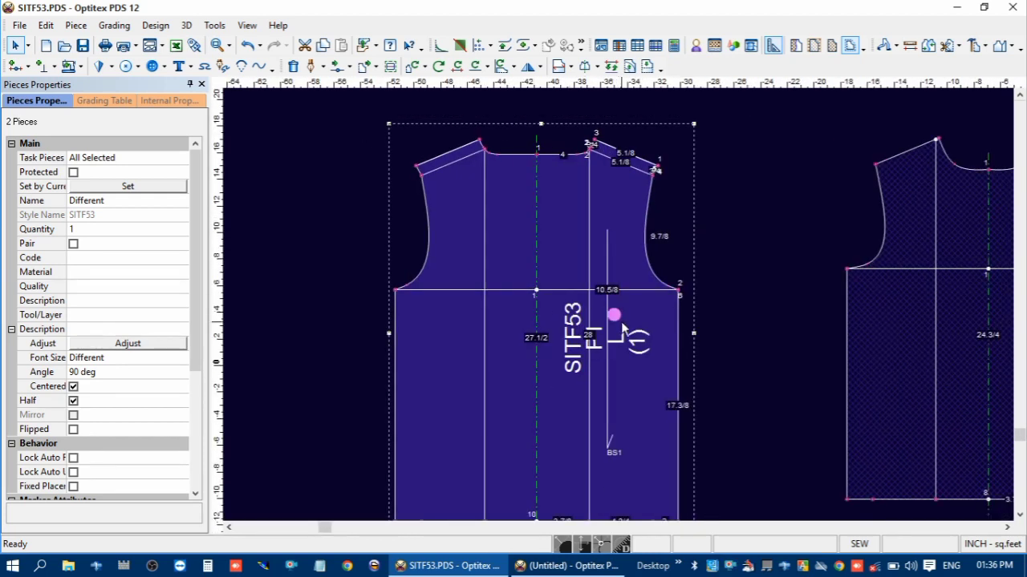
{"action": "scroll", "coordinate": [614, 295], "scroll_direction": "down", "scroll_amount": 2}
{"action": "scroll", "coordinate": [619, 305], "scroll_direction": "up", "scroll_amount": 1}
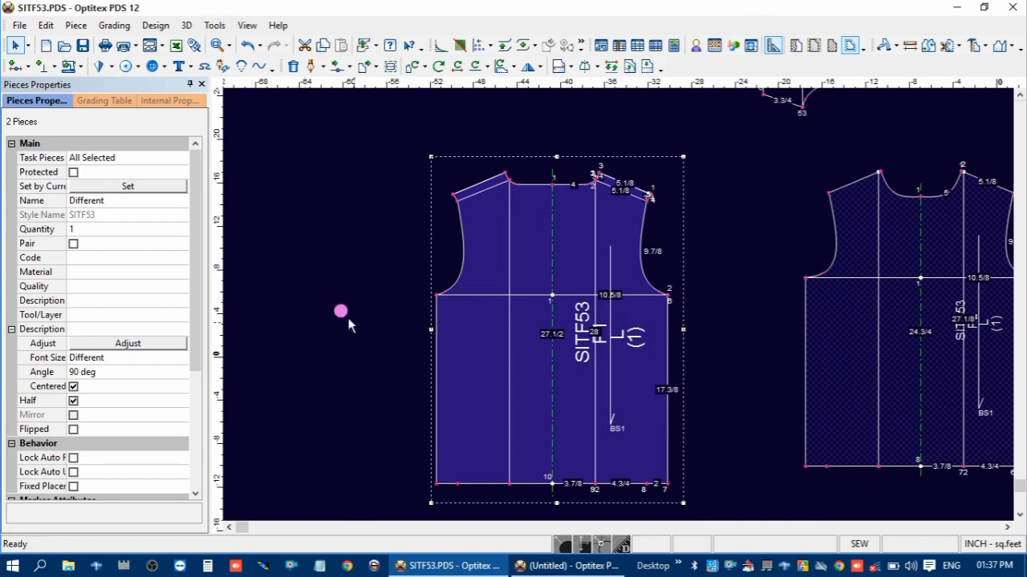
- Turn off showing the bounding box with the filling in the color preferences and accept the change
{"action": "left_click", "coordinate": [217, 27]}
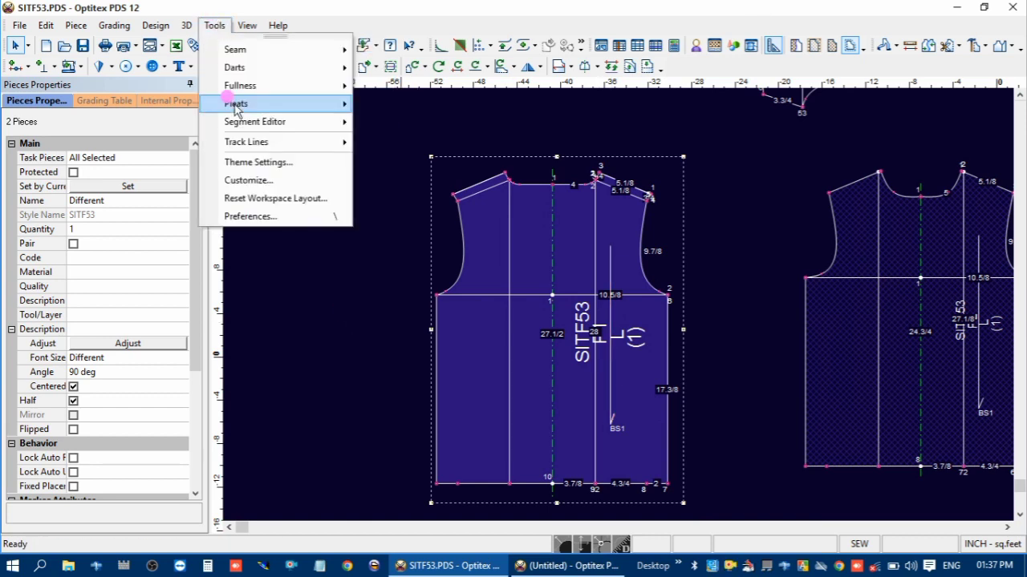
{"action": "left_click", "coordinate": [261, 215]}
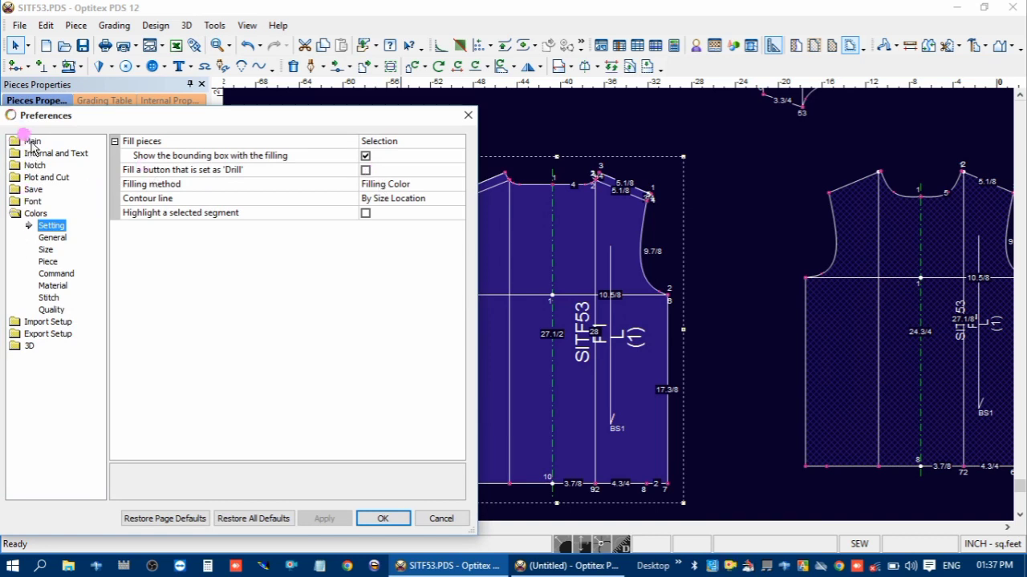
{"action": "double_click", "coordinate": [32, 214]}
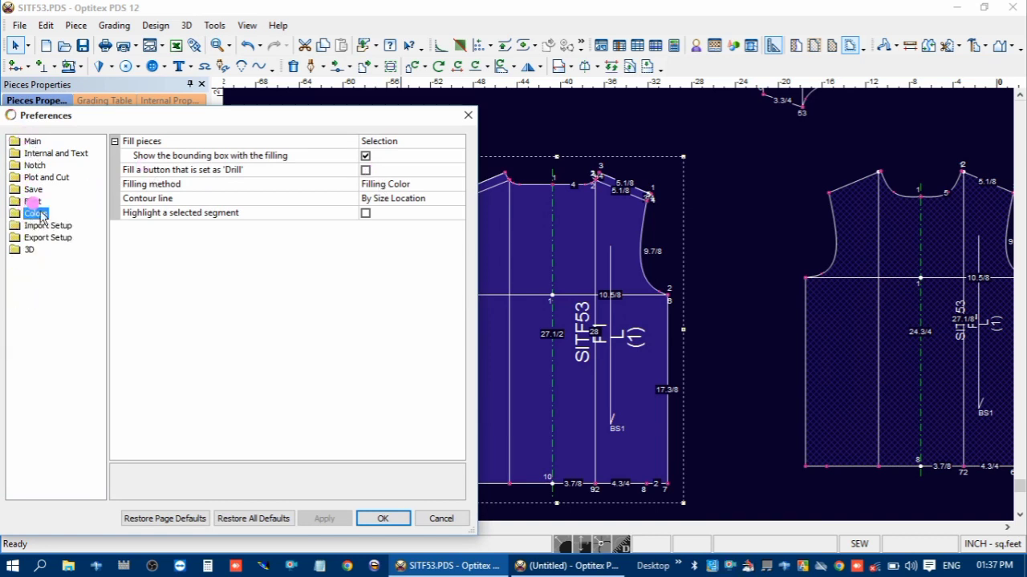
{"action": "double_click", "coordinate": [32, 214]}
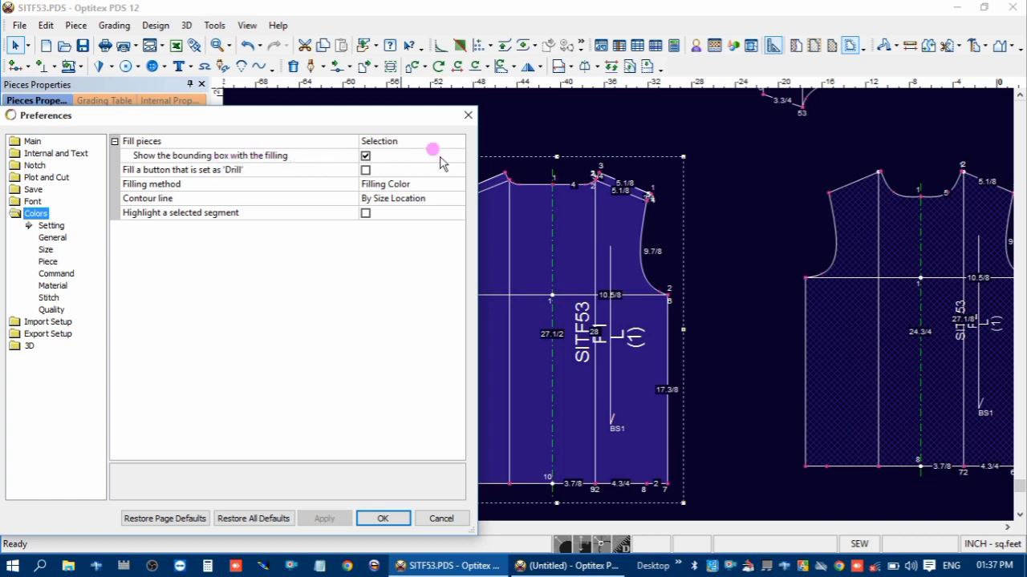
{"action": "left_click", "coordinate": [365, 155]}
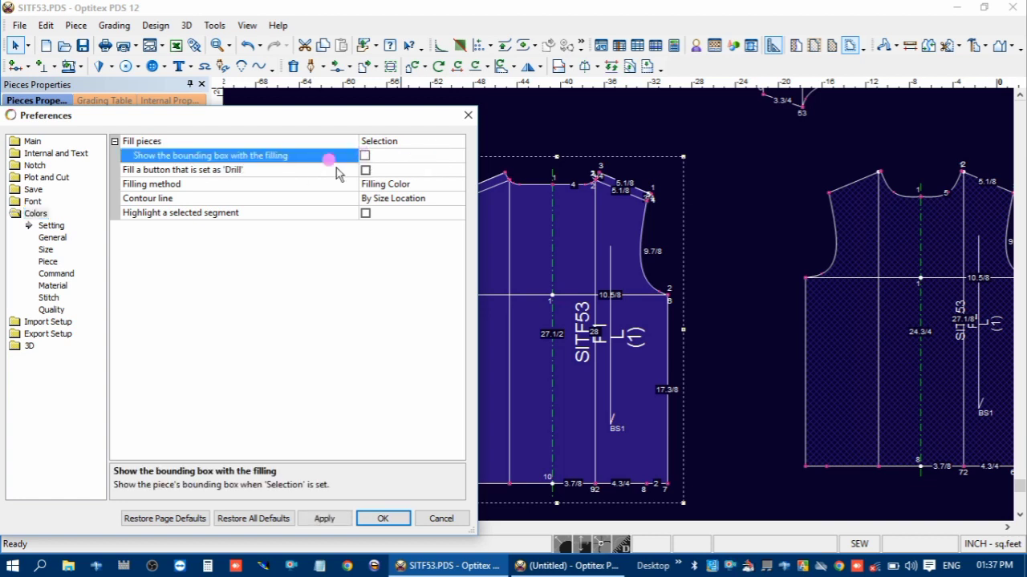
{"action": "left_click", "coordinate": [325, 519]}
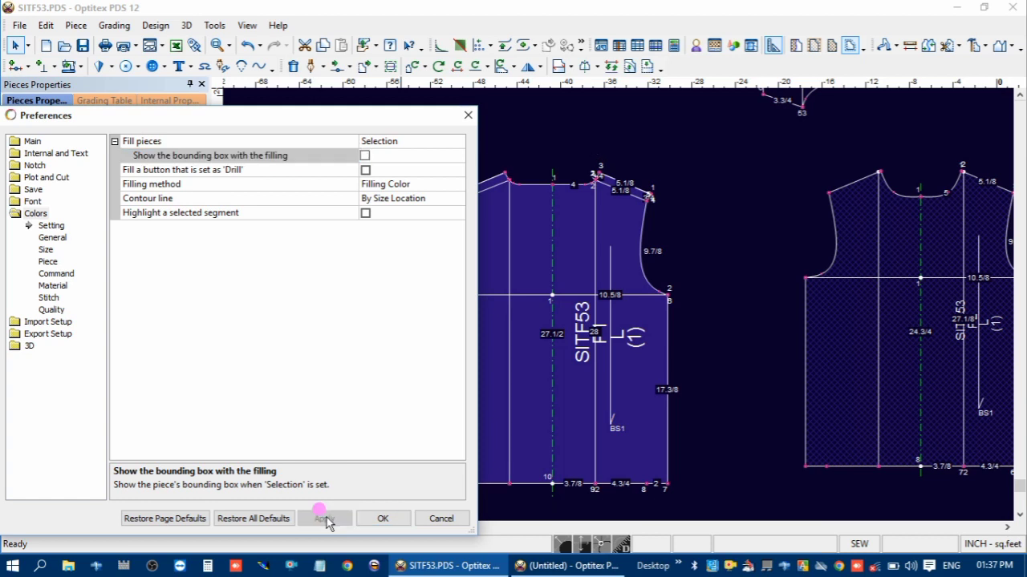
{"action": "left_click", "coordinate": [381, 519]}
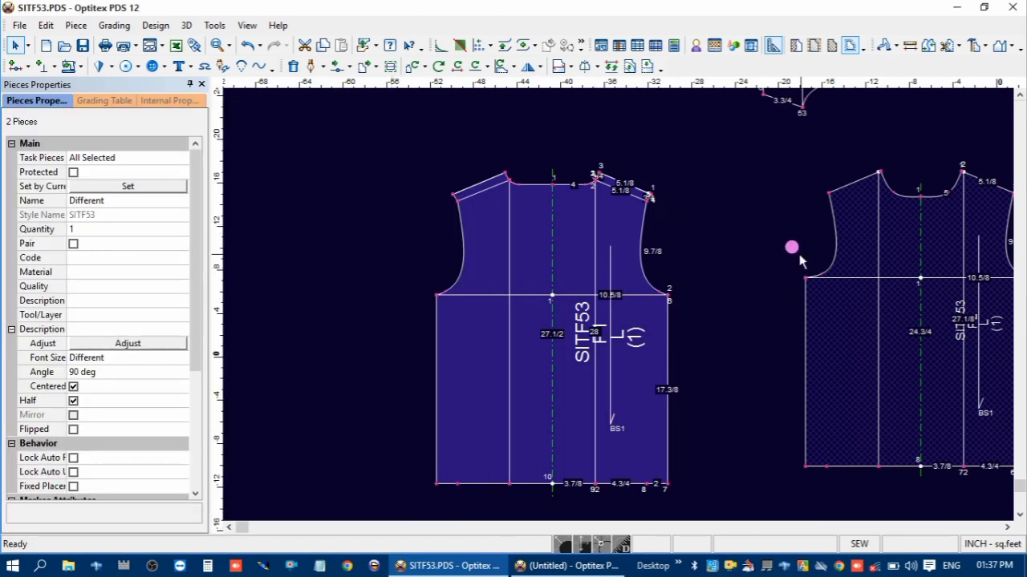
- Move both selected body pieces up together, closer to the level of the sleeve piece
{"action": "scroll", "coordinate": [624, 311], "scroll_direction": "down", "scroll_amount": 3}
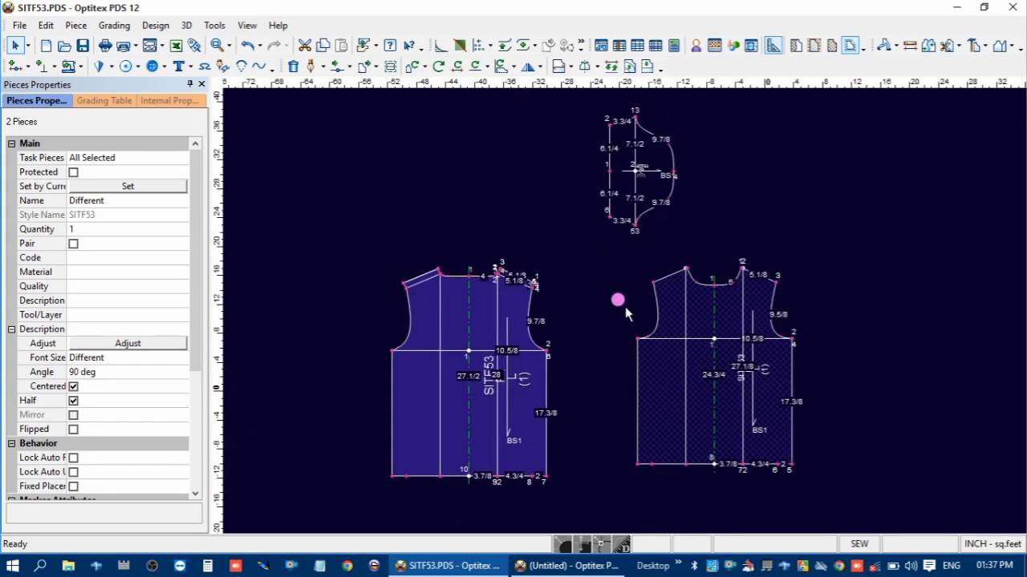
{"action": "scroll", "coordinate": [666, 325], "scroll_direction": "up", "scroll_amount": 2}
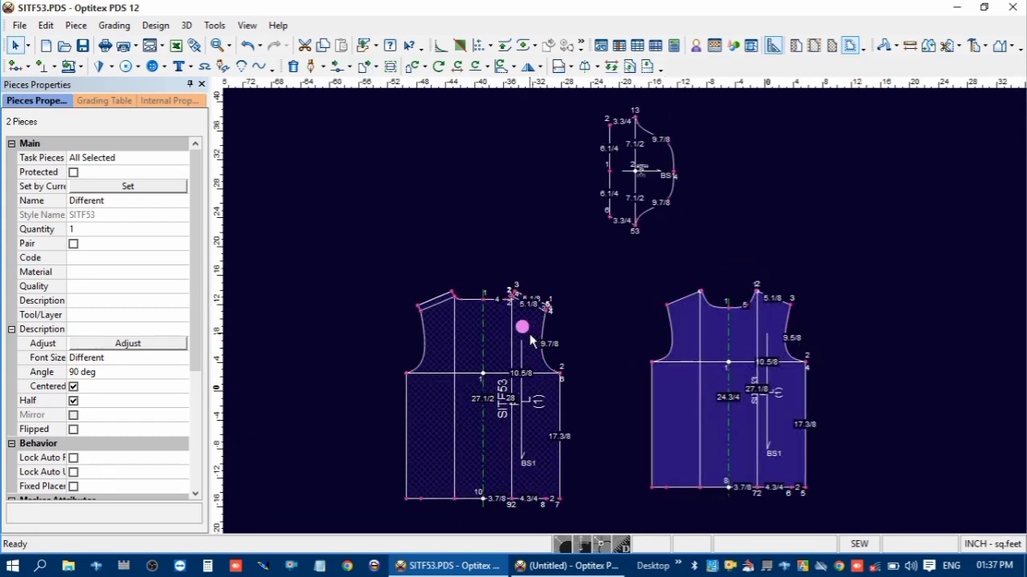
{"action": "left_click_drag", "start_coordinate": [523, 327], "coordinate": [532, 252]}
- Select the sleeve piece and the deep-neckline body piece together and move them about 6 inches toward the other body piece
{"action": "left_click_drag", "start_coordinate": [810, 199], "coordinate": [667, 353]}
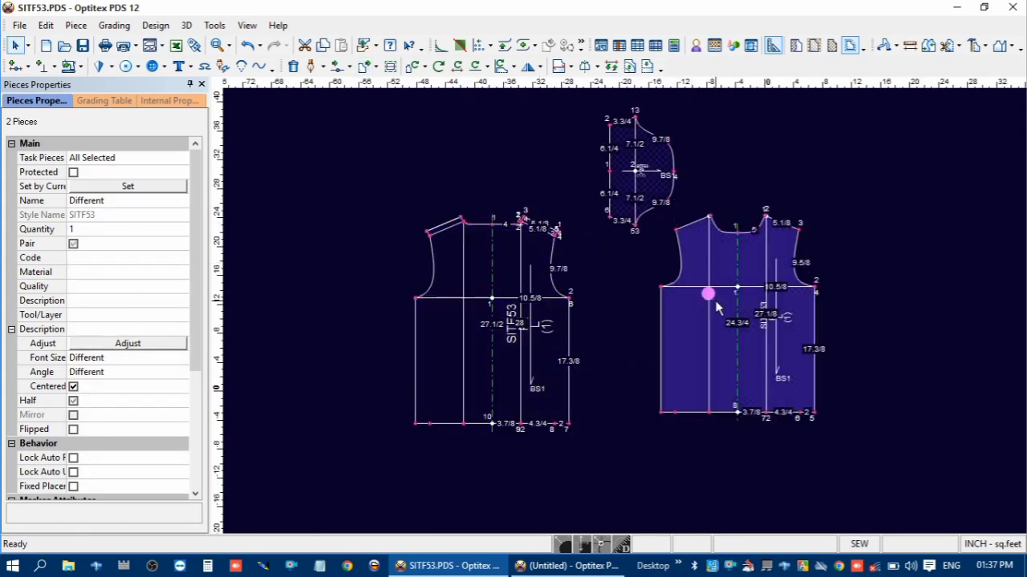
{"action": "left_click_drag", "start_coordinate": [715, 303], "coordinate": [670, 306]}
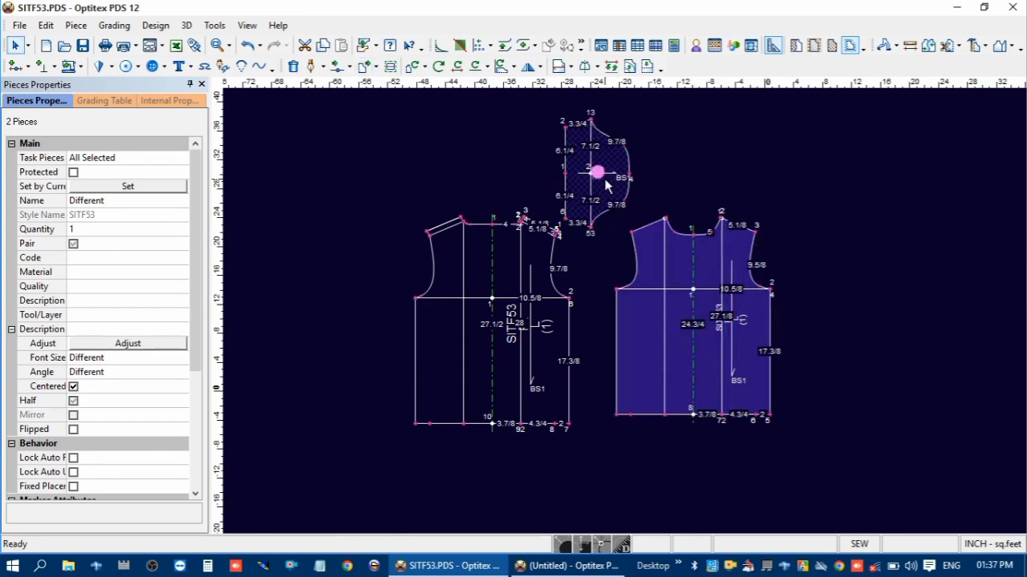
{"action": "left_click_drag", "start_coordinate": [667, 241], "coordinate": [666, 239]}
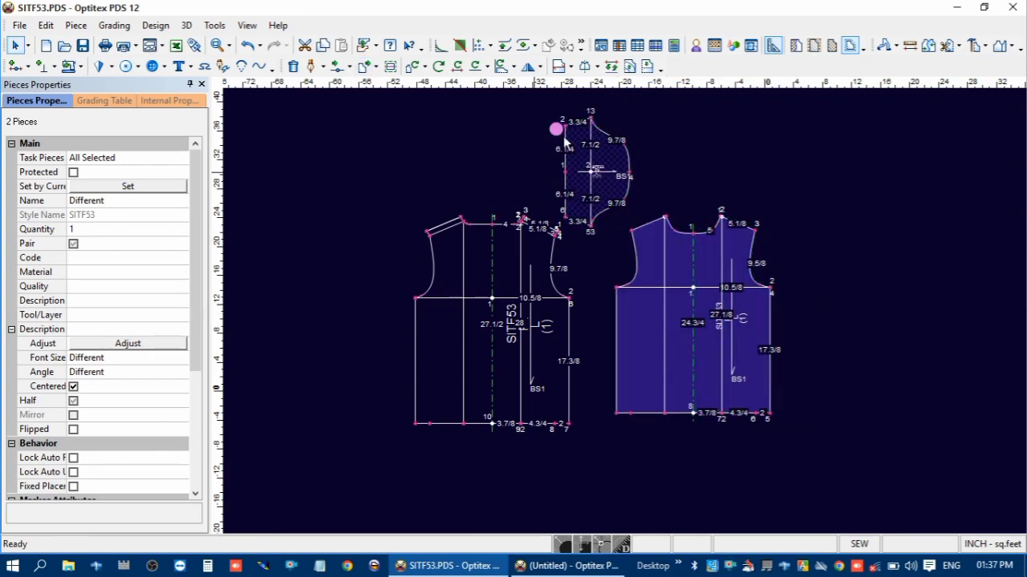
- Open the color preferences, set the filling method for pieces to By Material and apply it
{"action": "left_click", "coordinate": [215, 25]}
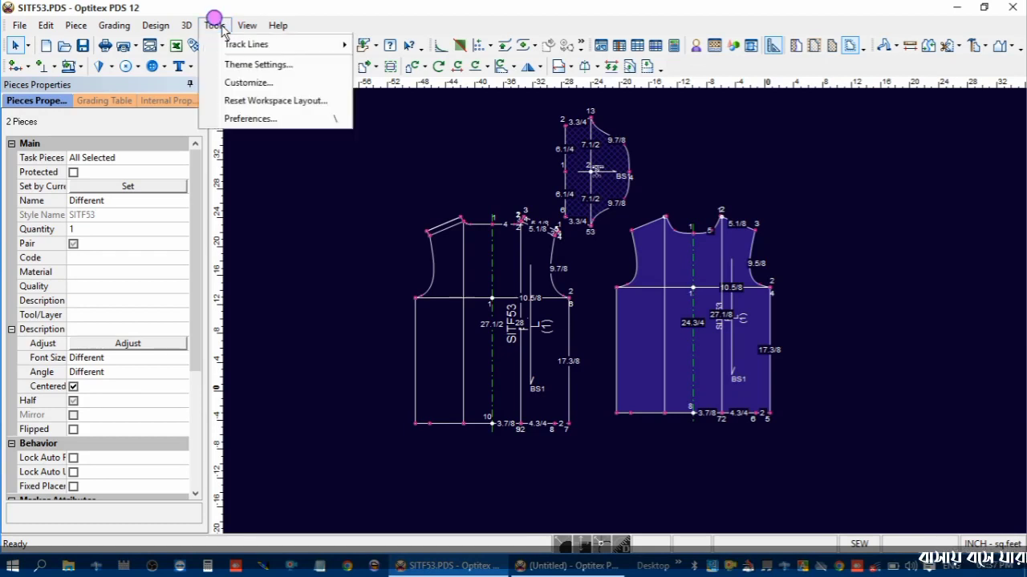
{"action": "left_click", "coordinate": [280, 217]}
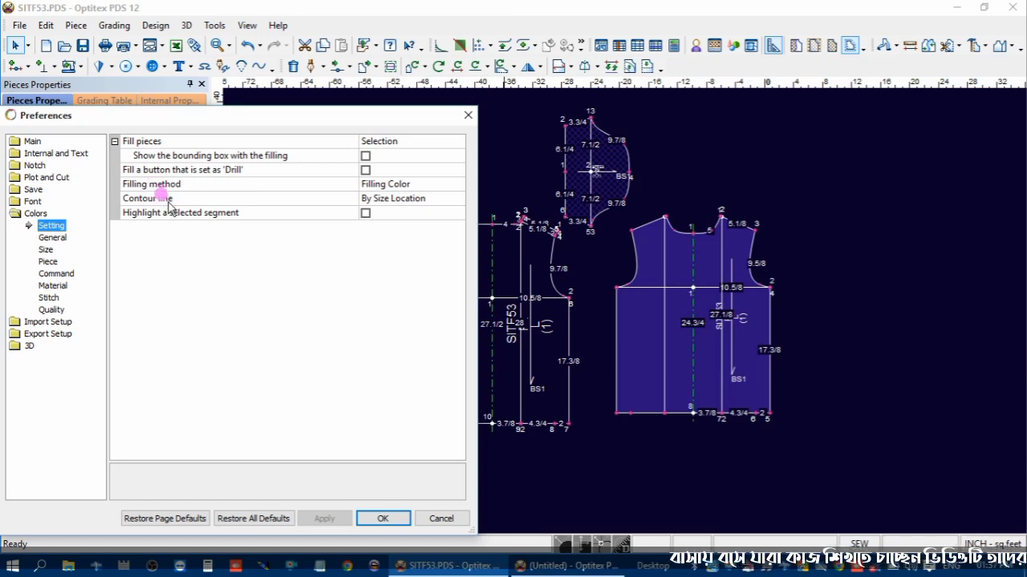
{"action": "left_click", "coordinate": [439, 185]}
{"action": "left_click", "coordinate": [459, 185]}
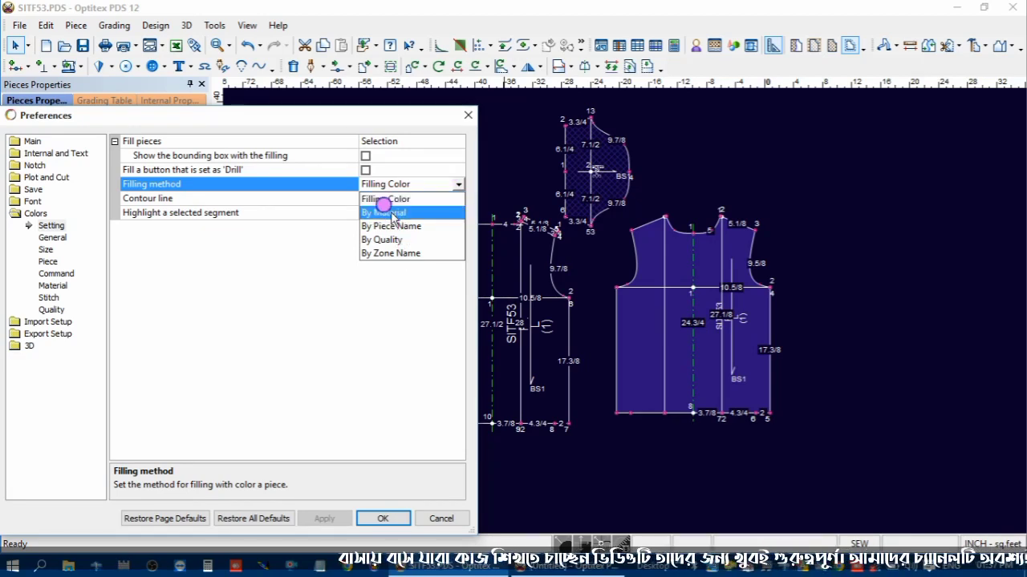
{"action": "left_click", "coordinate": [397, 212]}
{"action": "left_click", "coordinate": [325, 519]}
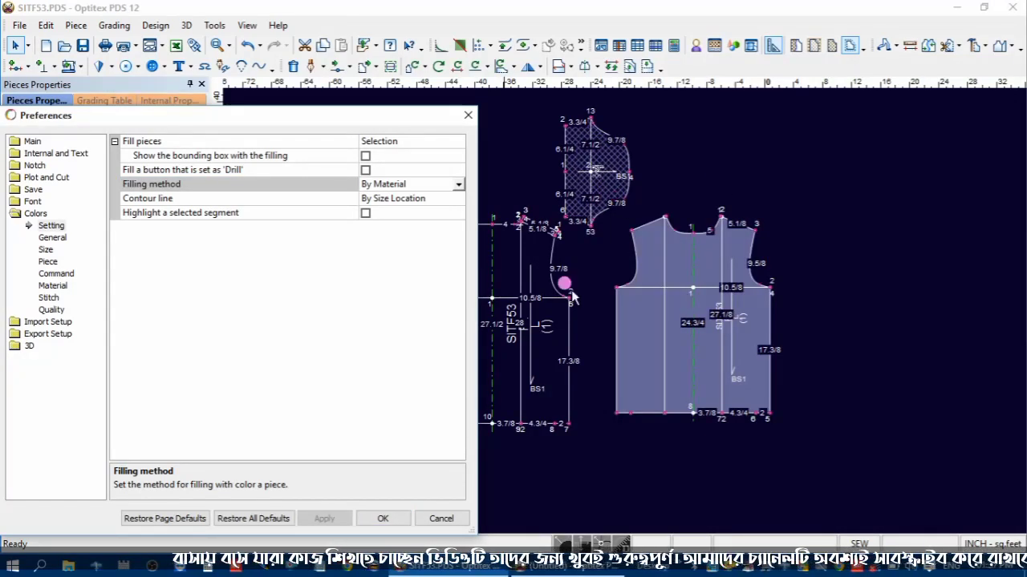
- Change the filling method to By Piece Name and apply it to the pieces
{"action": "left_click", "coordinate": [457, 184]}
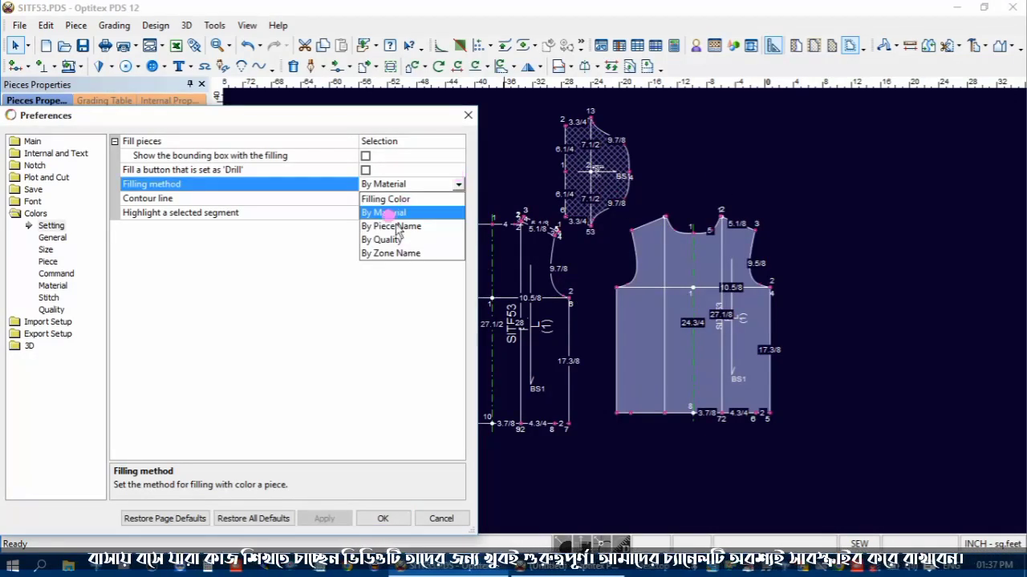
{"action": "left_click", "coordinate": [386, 228]}
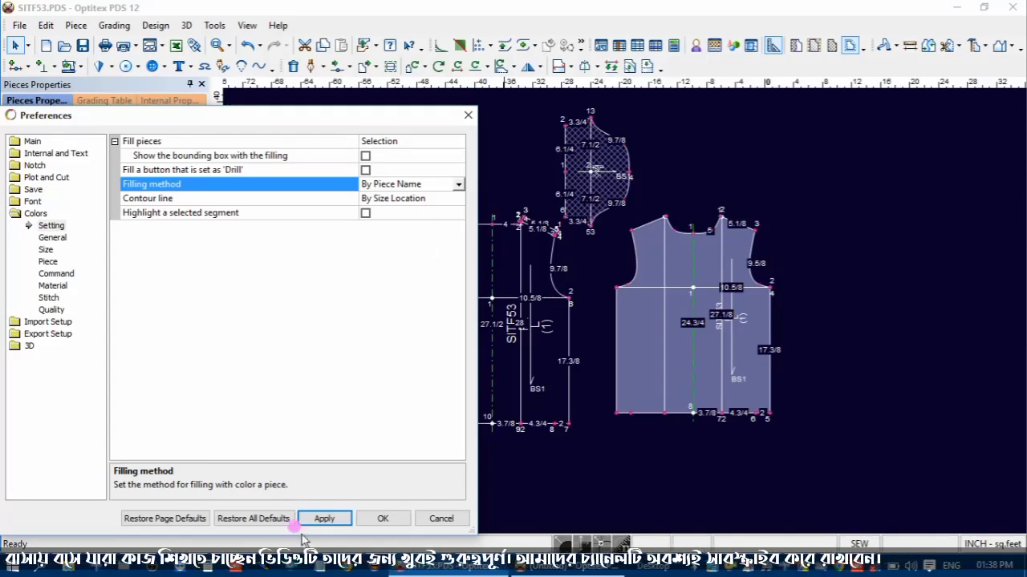
{"action": "left_click", "coordinate": [322, 519]}
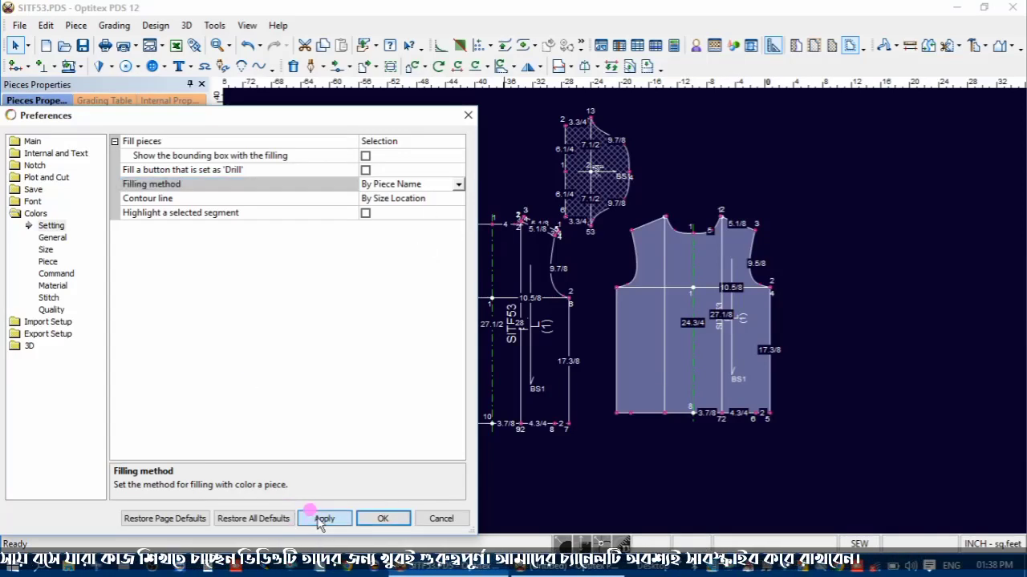
- Change the filling method to By Quality and apply it to the pieces
{"action": "left_click", "coordinate": [449, 184]}
{"action": "left_click", "coordinate": [388, 239]}
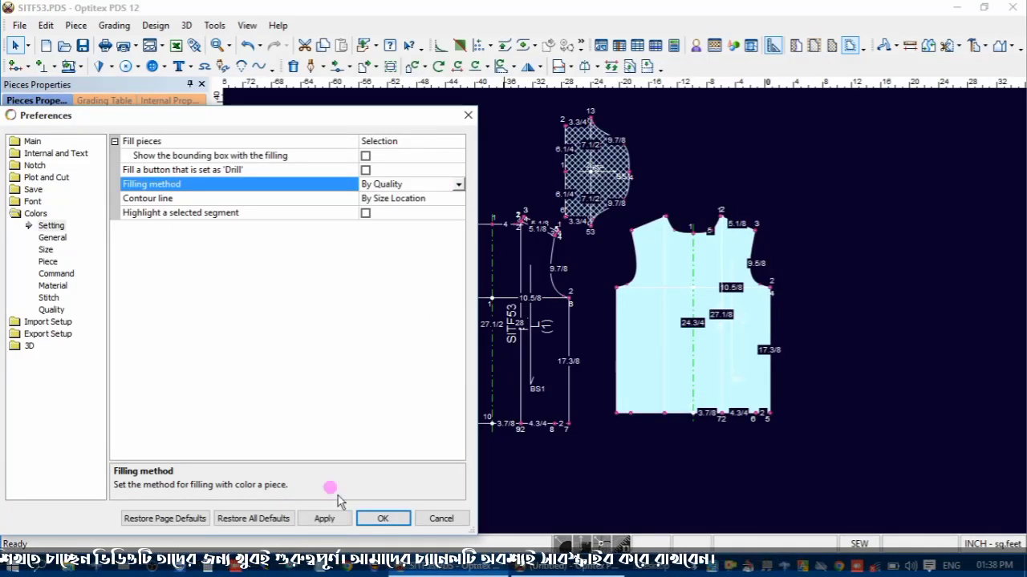
{"action": "left_click", "coordinate": [322, 517]}
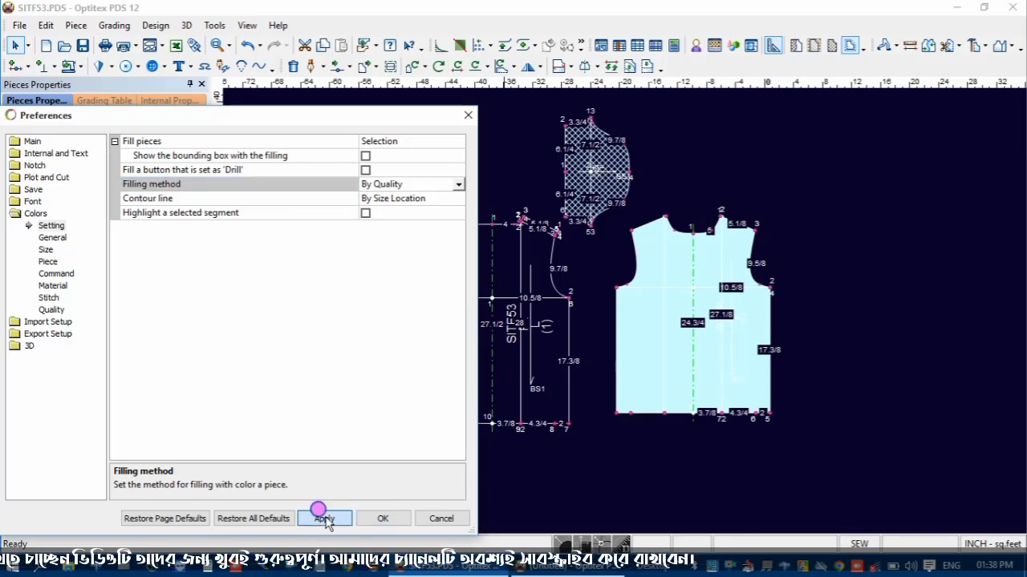
- Change the filling method to By Zone Name and apply it to the pieces
{"action": "left_click", "coordinate": [455, 184]}
{"action": "left_click", "coordinate": [407, 253]}
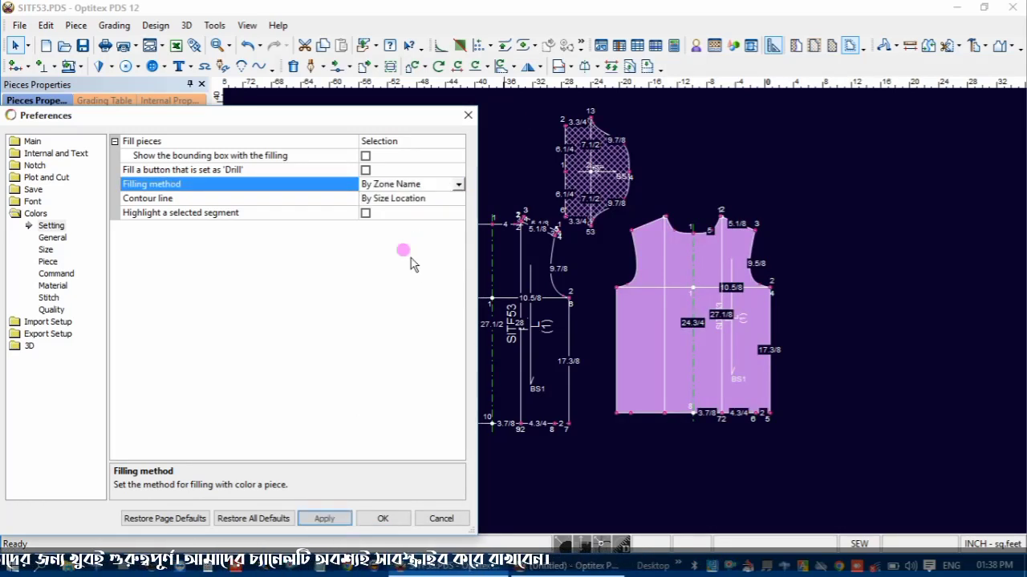
{"action": "left_click", "coordinate": [322, 518]}
{"action": "left_click", "coordinate": [722, 326]}
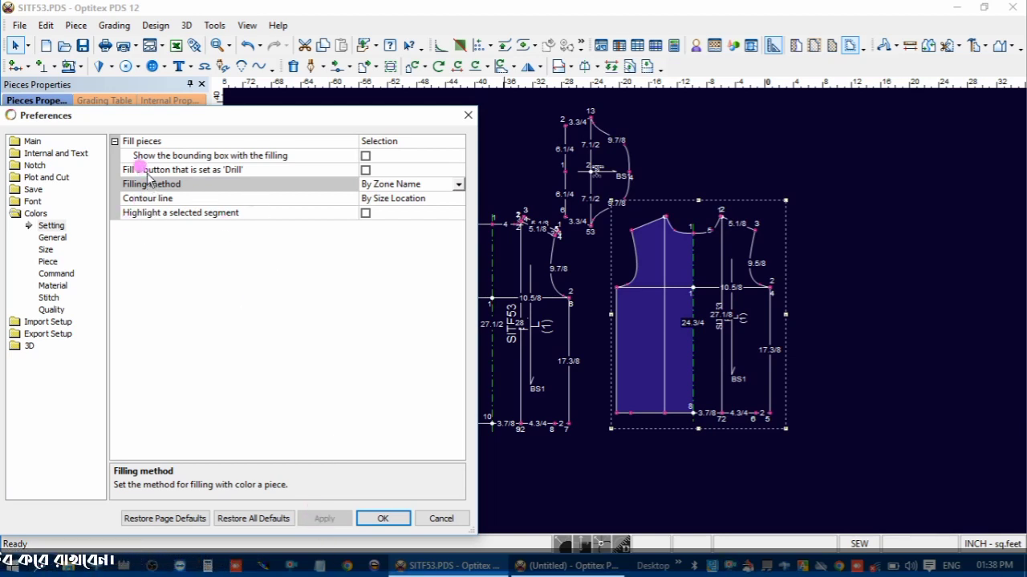
- Leave the option to fill a button that is set as 'Drill' off and accept the preferences
{"action": "left_click", "coordinate": [365, 170]}
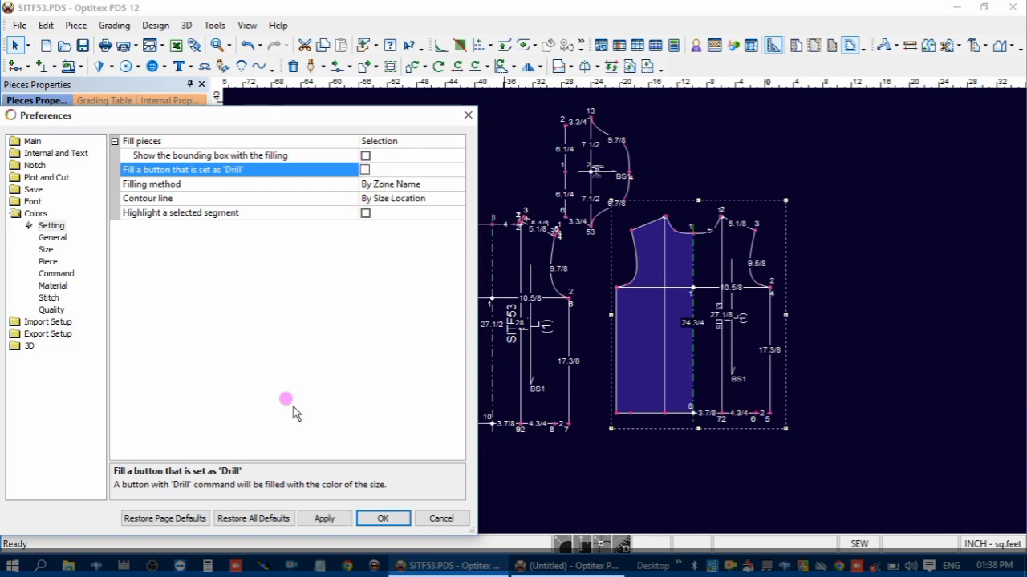
{"action": "left_click", "coordinate": [329, 518]}
{"action": "left_click", "coordinate": [371, 519]}
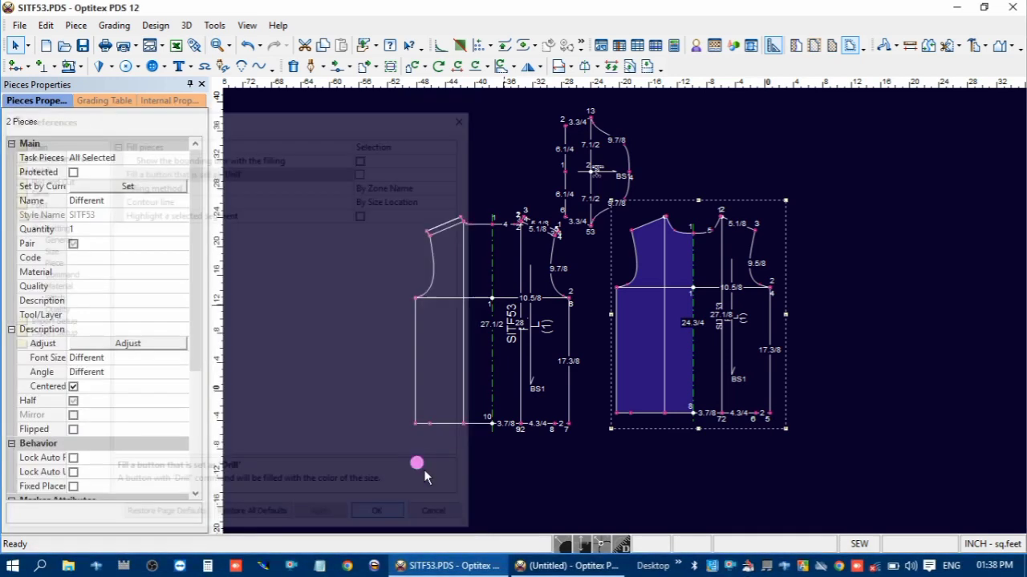
- Select both body pieces together with a selection box, then clear the multiple selection
{"action": "left_click_drag", "start_coordinate": [336, 122], "coordinate": [758, 368]}
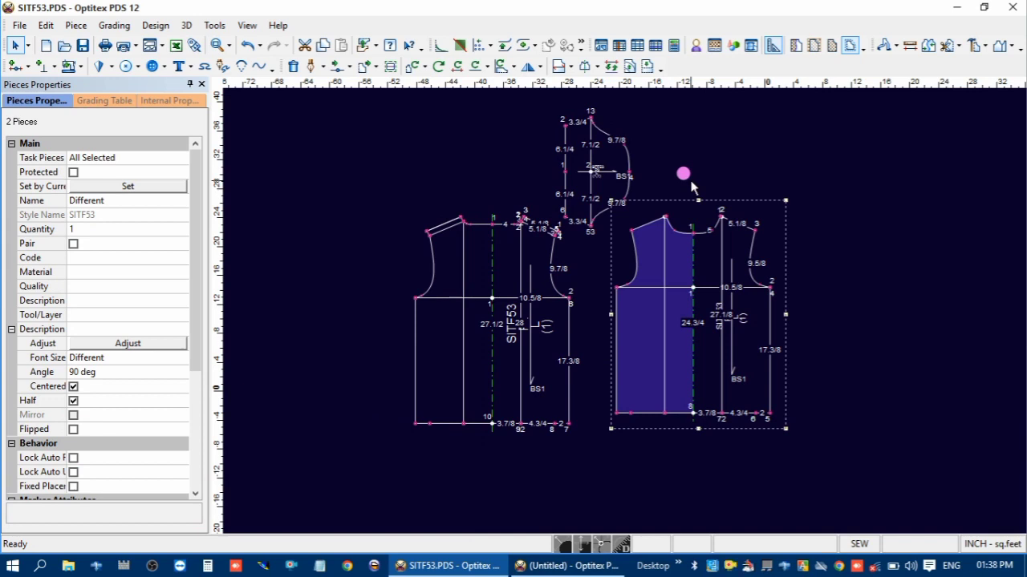
{"action": "left_click", "coordinate": [414, 198]}
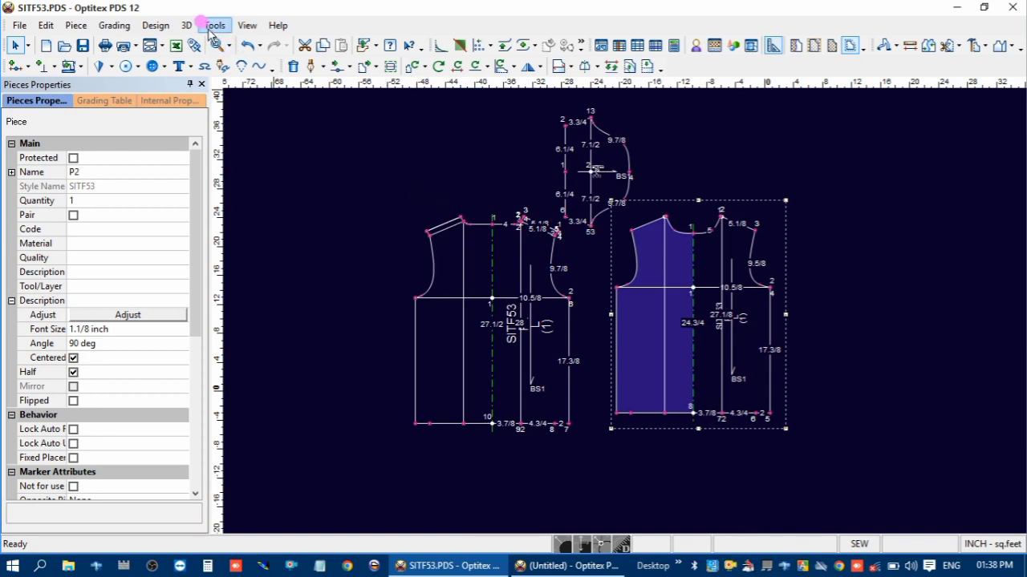
- Open the View & Selection Attributes and bring the seam and general display options into view
{"action": "key", "text": "F10"}
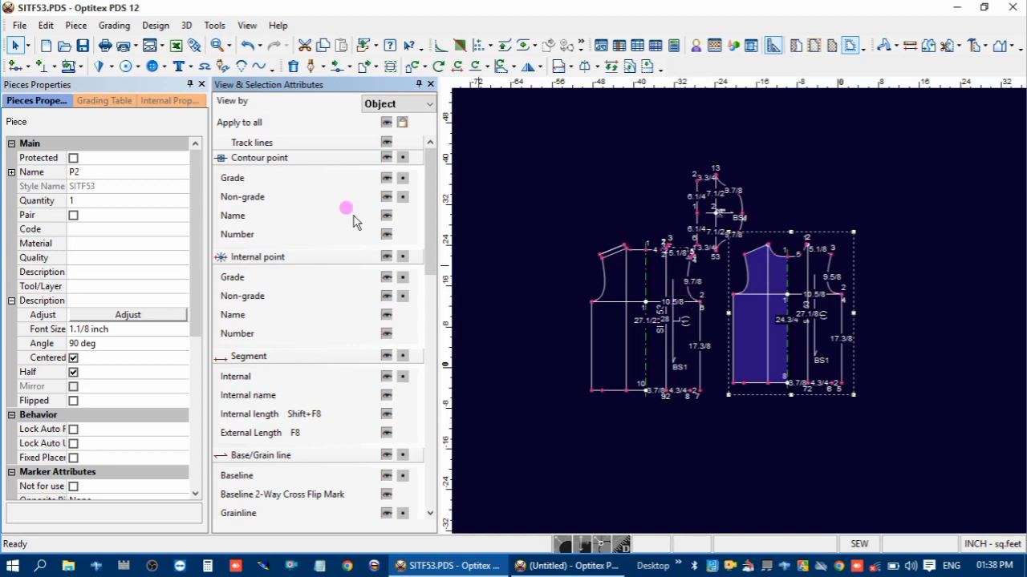
{"action": "scroll", "coordinate": [378, 248], "scroll_direction": "down", "scroll_amount": 4}
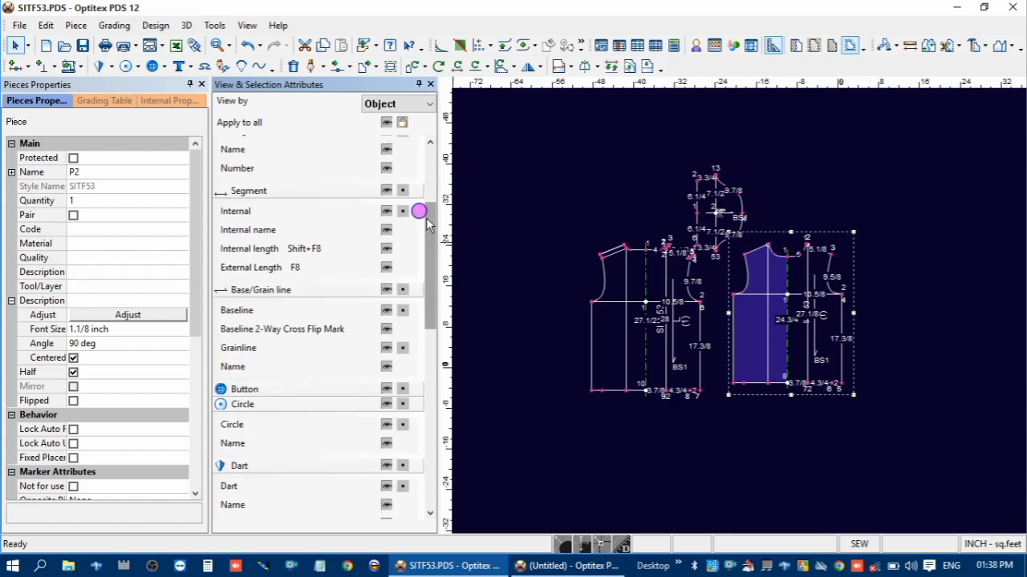
{"action": "left_click_drag", "start_coordinate": [425, 213], "coordinate": [441, 325]}
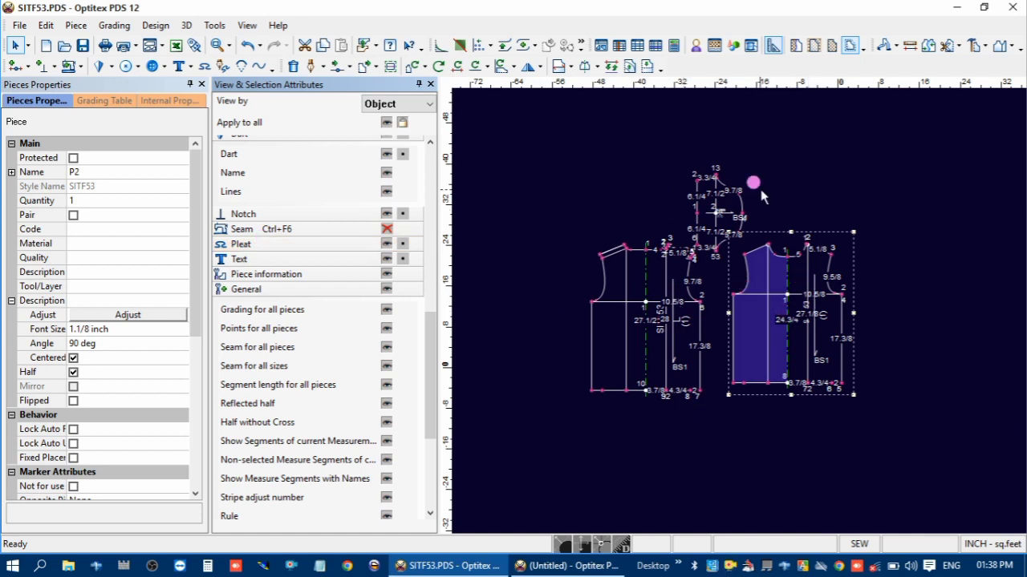
- Select body piece P1 and then body piece P2 to check how each selected piece is filled
{"action": "left_click", "coordinate": [632, 266]}
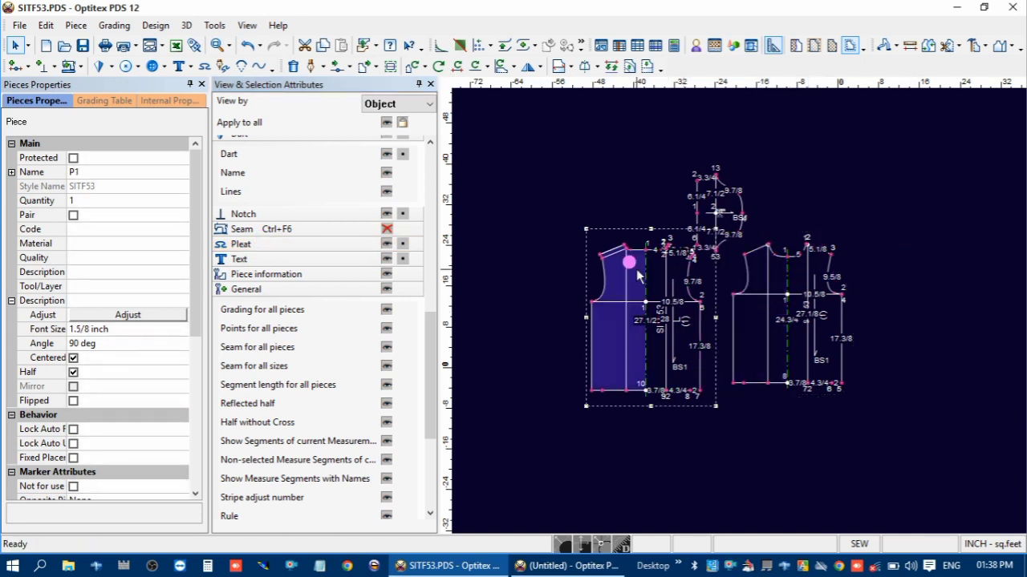
{"action": "left_click", "coordinate": [714, 194]}
{"action": "left_click", "coordinate": [760, 258]}
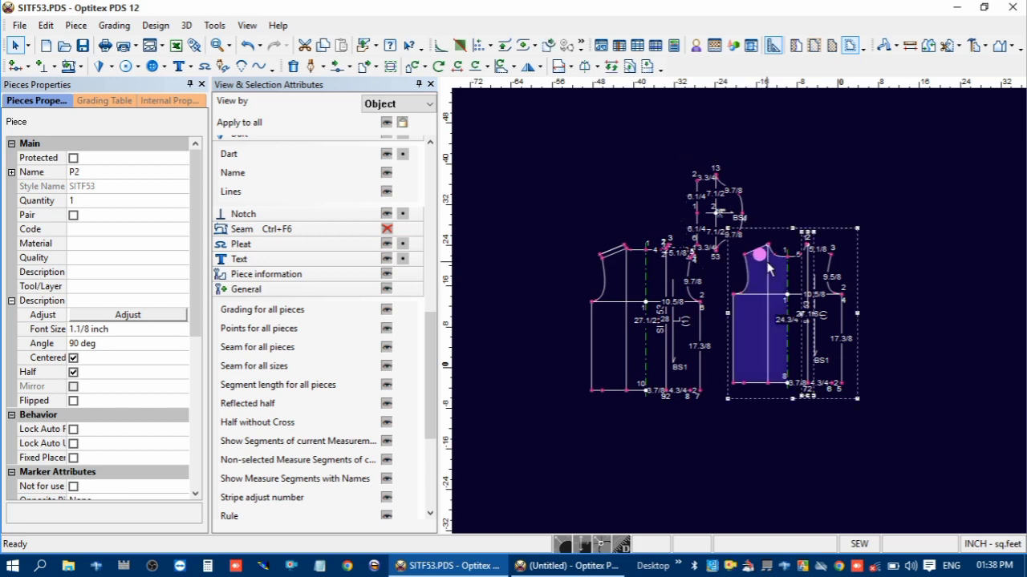
- Open the color setting preferences and keep Fill pieces on Selection
{"action": "left_click", "coordinate": [214, 24]}
{"action": "left_click", "coordinate": [332, 216]}
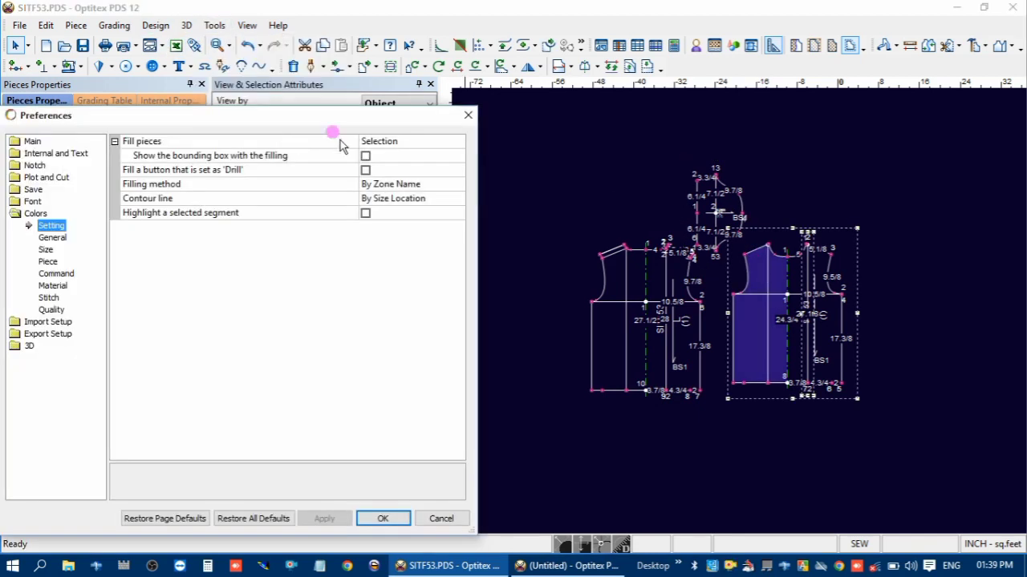
{"action": "left_click", "coordinate": [401, 142]}
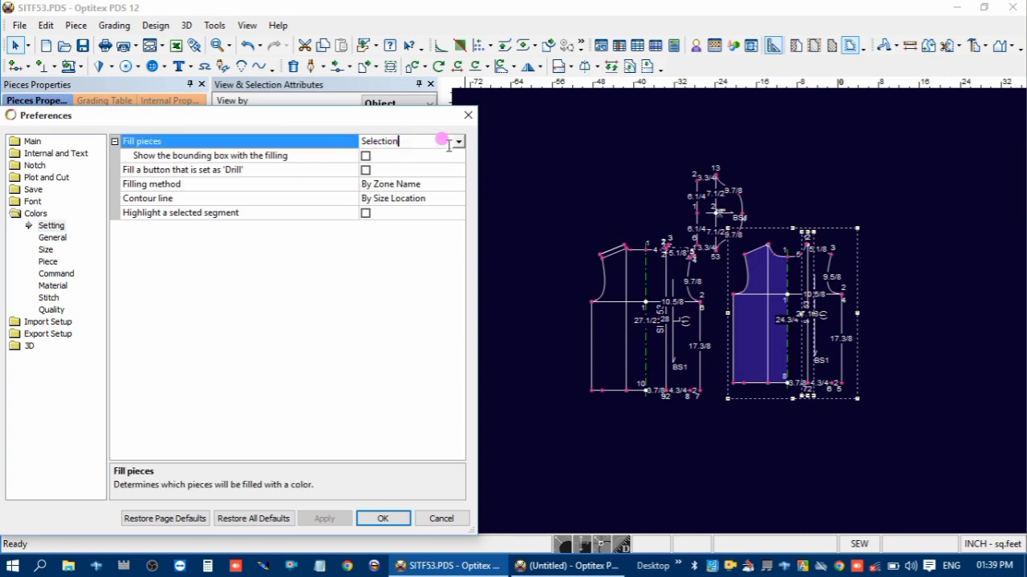
{"action": "left_click", "coordinate": [458, 142]}
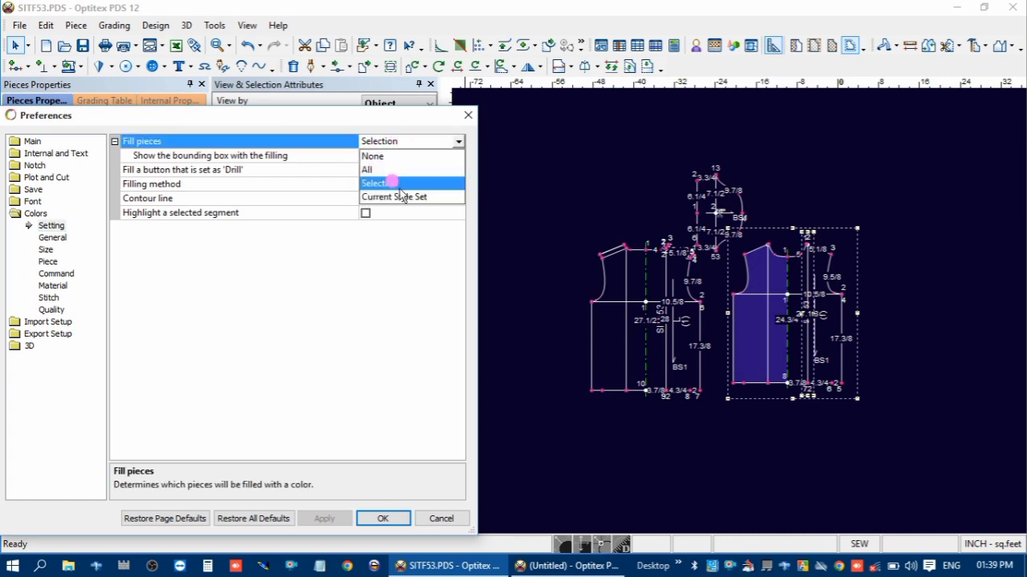
{"action": "left_click", "coordinate": [393, 183]}
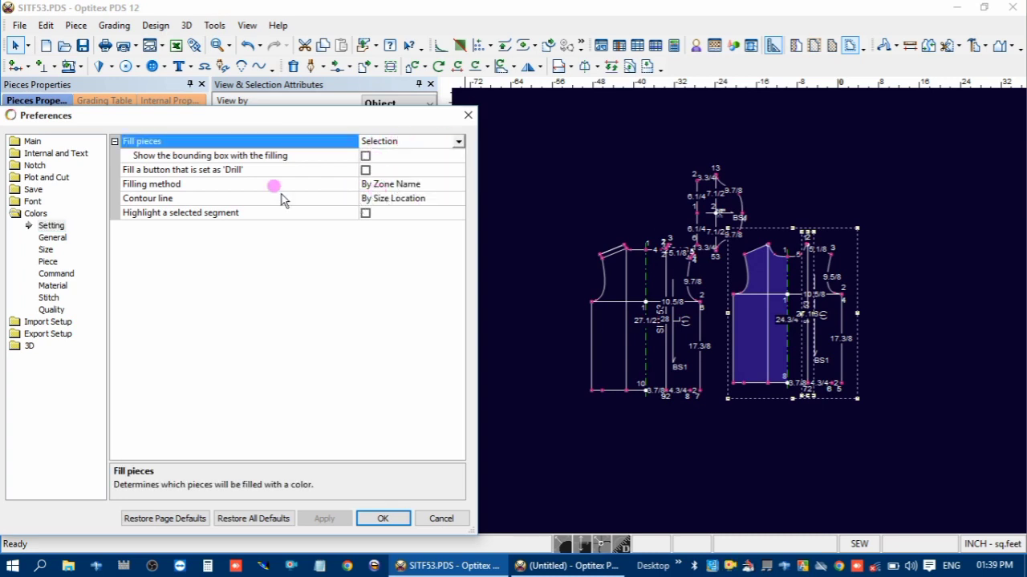
- Leave the contour line By Size Location, change the filling method to Filling Color, apply it and accept the preferences
{"action": "left_click", "coordinate": [416, 200]}
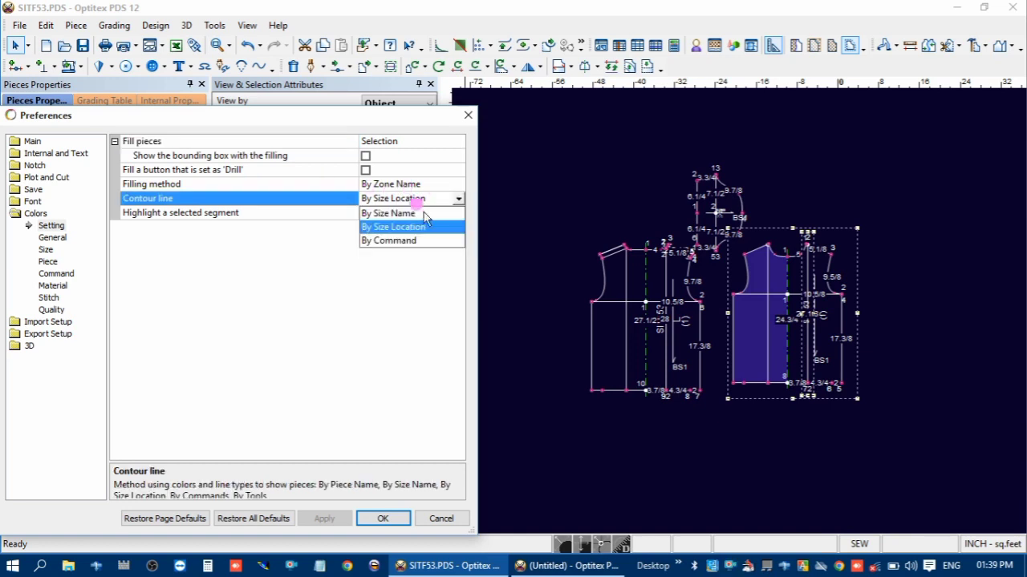
{"action": "left_click", "coordinate": [427, 180]}
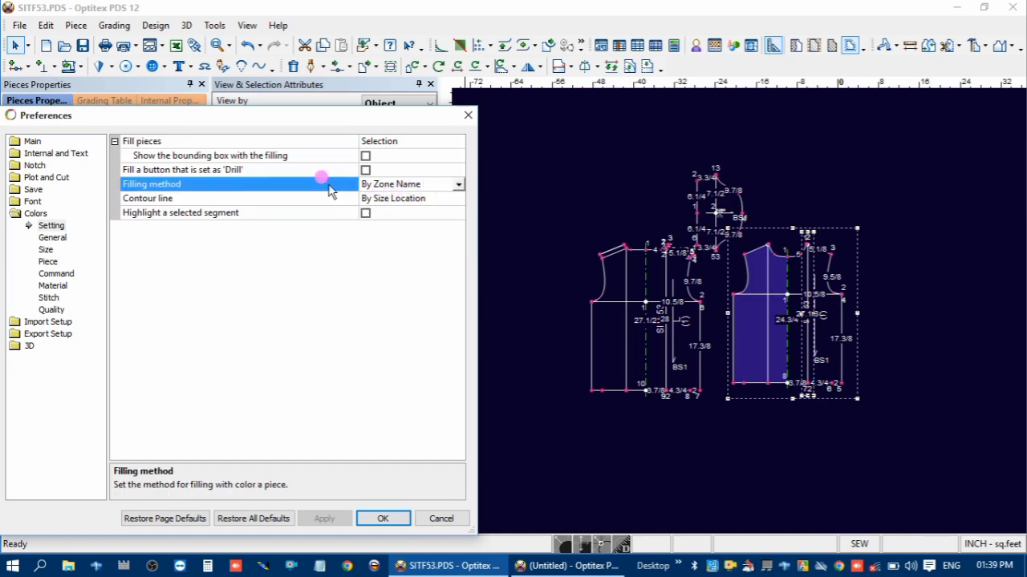
{"action": "left_click", "coordinate": [459, 186]}
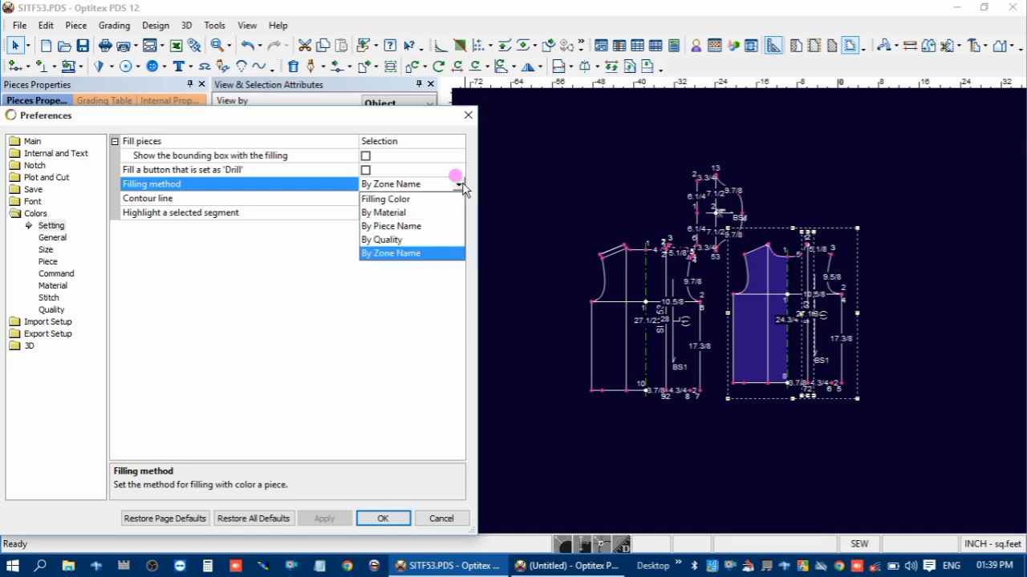
{"action": "left_click", "coordinate": [387, 199]}
{"action": "left_click", "coordinate": [324, 518]}
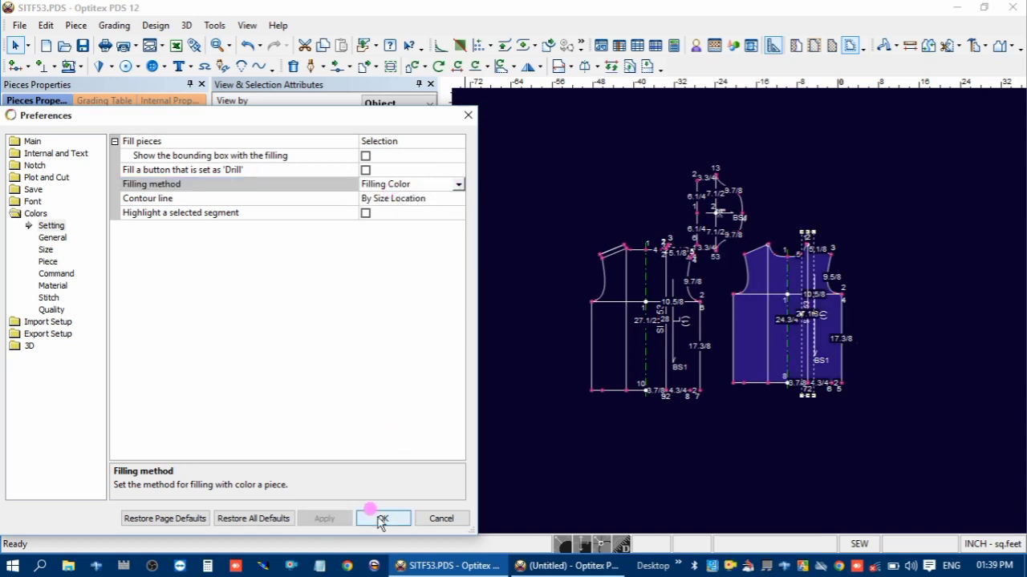
{"action": "left_click", "coordinate": [382, 519]}
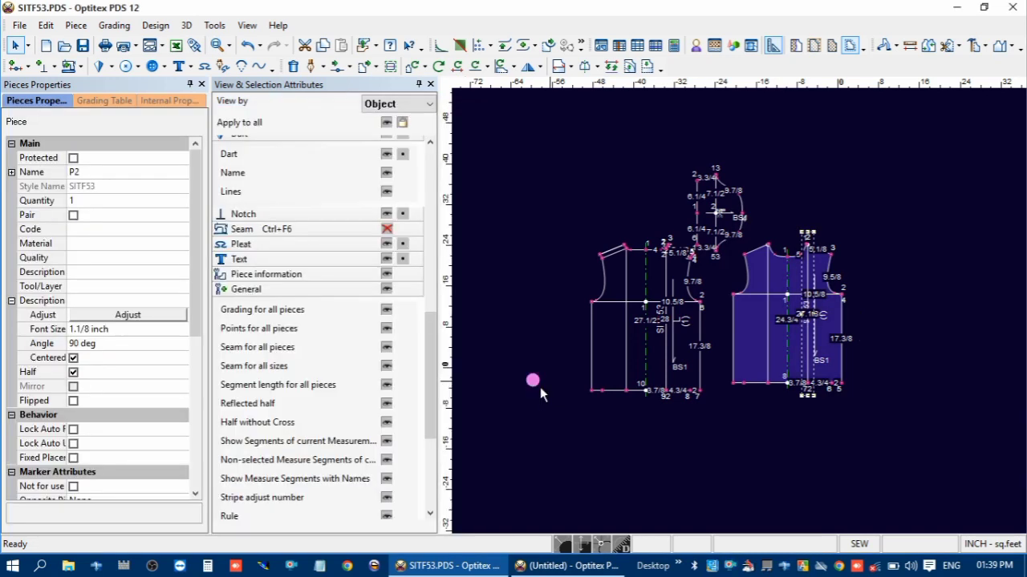
- Select body piece P2 on its own and turn on the seam display for the shirt pieces
{"action": "left_click", "coordinate": [751, 268]}
{"action": "scroll", "coordinate": [678, 287], "scroll_direction": "up", "scroll_amount": 2}
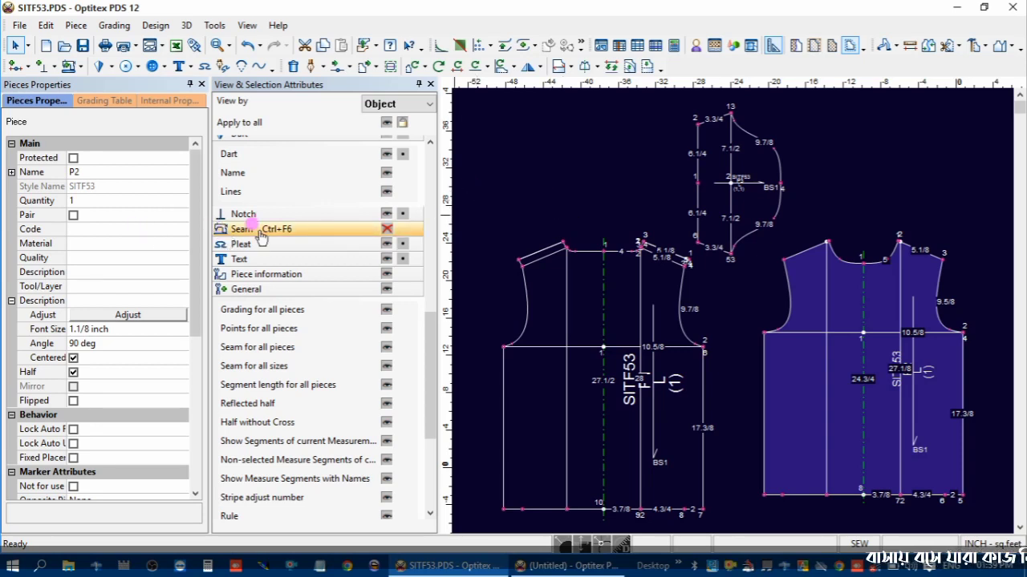
{"action": "key", "text": "Home"}
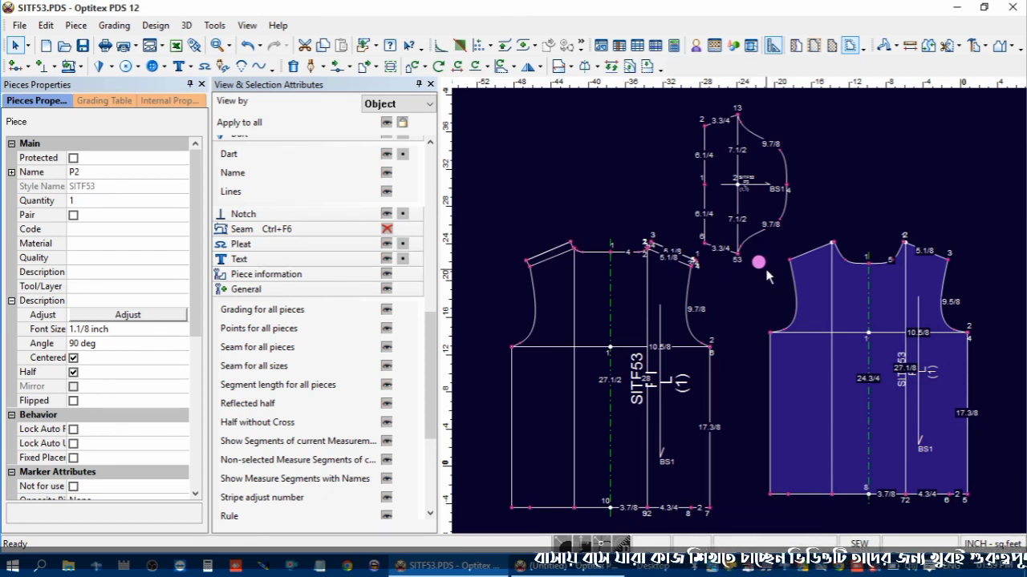
{"action": "left_click", "coordinate": [386, 230]}
{"action": "left_click", "coordinate": [571, 258]}
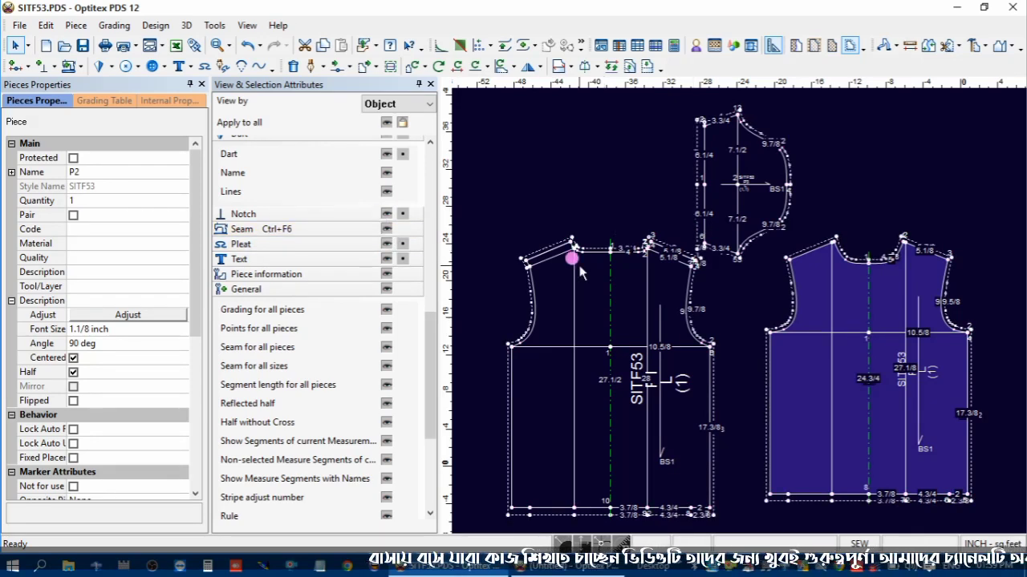
- Examine the seam lines around the filled P2 piece, then select body piece P1 and sleeve piece P3 to compare their fill
{"action": "scroll", "coordinate": [722, 274], "scroll_direction": "up", "scroll_amount": 3}
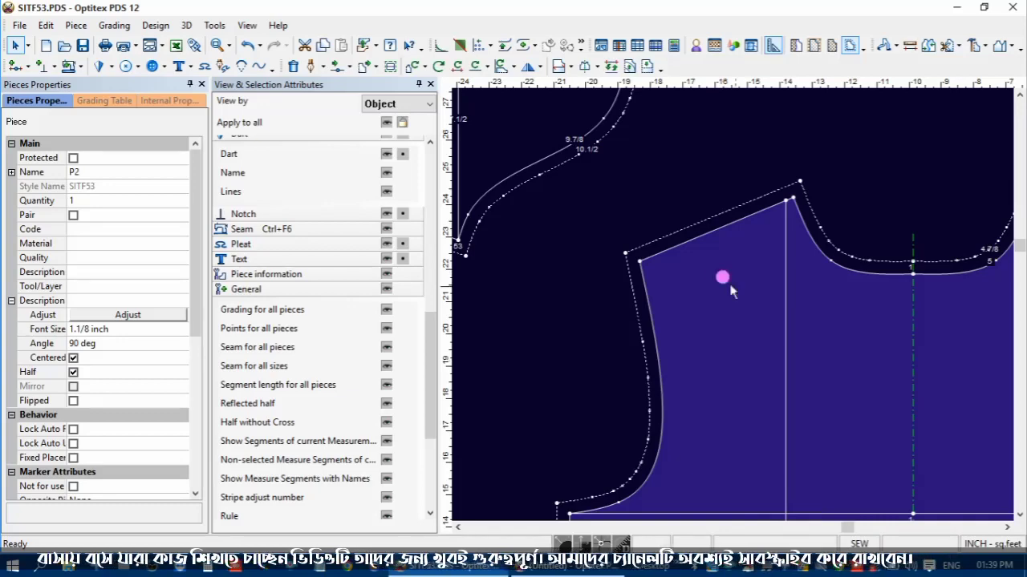
{"action": "scroll", "coordinate": [724, 272], "scroll_direction": "down", "scroll_amount": 4}
{"action": "scroll", "coordinate": [678, 314], "scroll_direction": "up", "scroll_amount": 4}
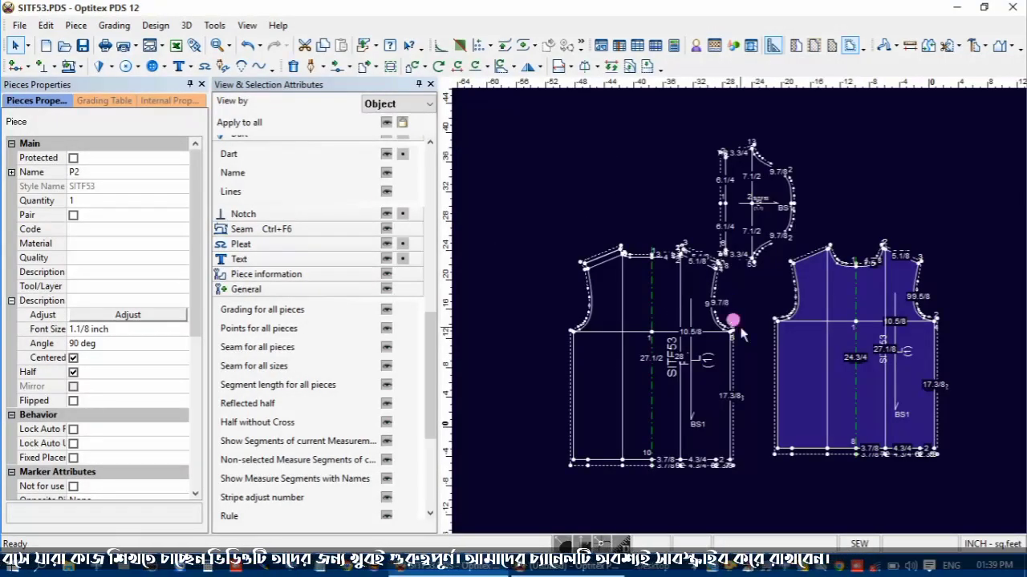
{"action": "scroll", "coordinate": [738, 312], "scroll_direction": "down", "scroll_amount": 1}
{"action": "scroll", "coordinate": [738, 312], "scroll_direction": "up", "scroll_amount": 1}
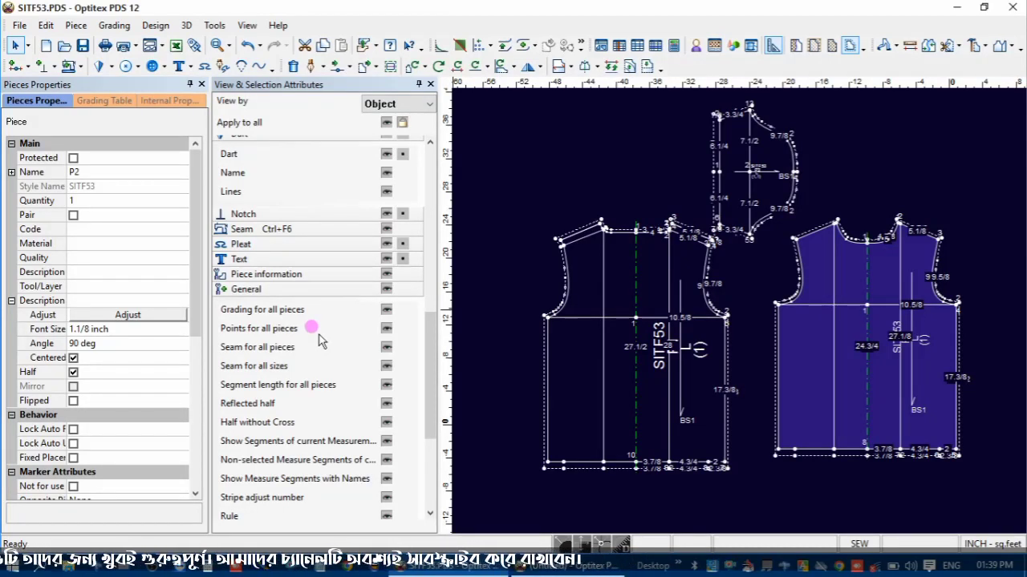
{"action": "left_click", "coordinate": [569, 245]}
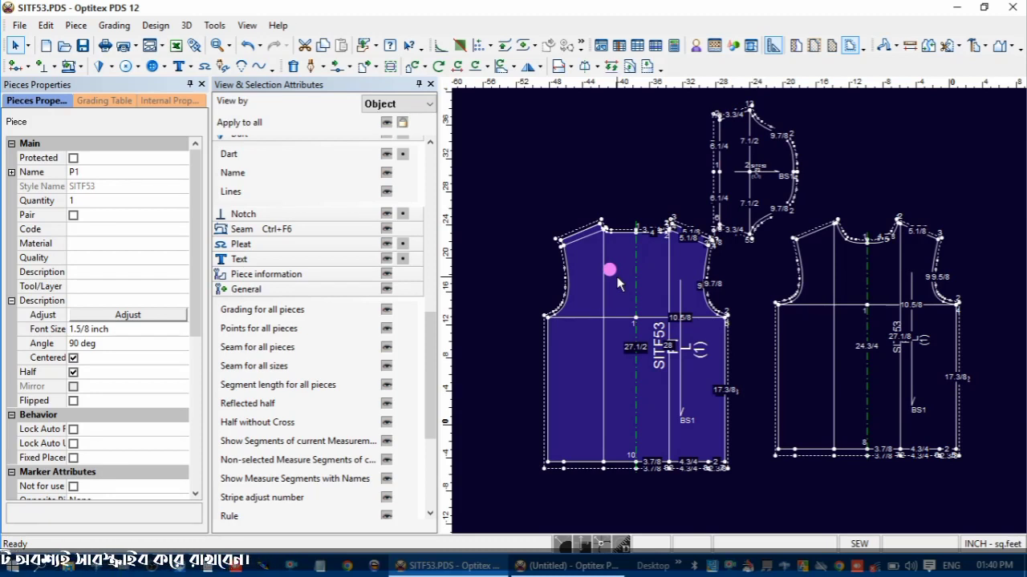
{"action": "scroll", "coordinate": [727, 297], "scroll_direction": "down", "scroll_amount": 2}
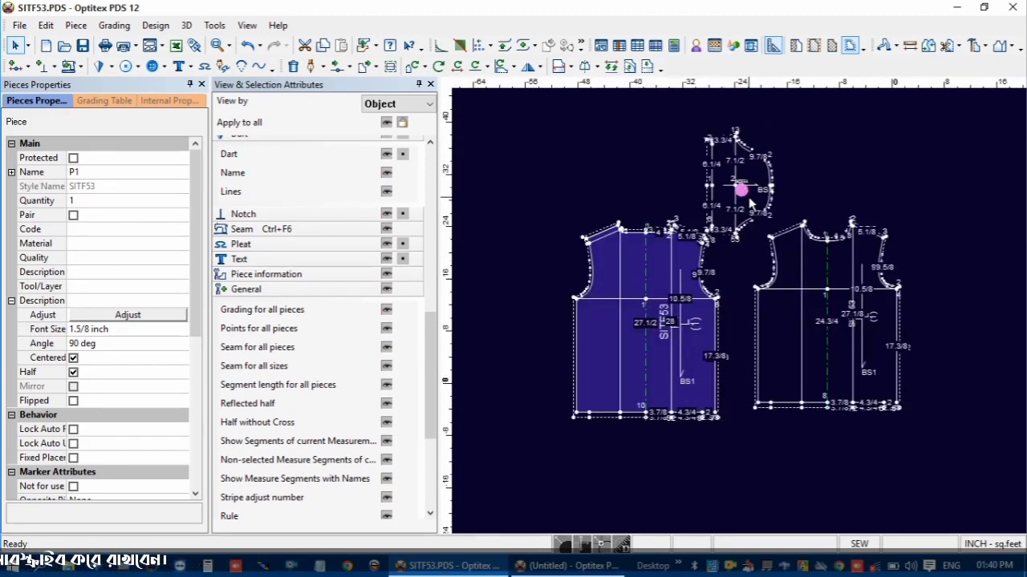
{"action": "left_click", "coordinate": [746, 195]}
- Look through the general and 3D display options in View & Selection Attributes
{"action": "scroll", "coordinate": [361, 353], "scroll_direction": "down", "scroll_amount": 3}
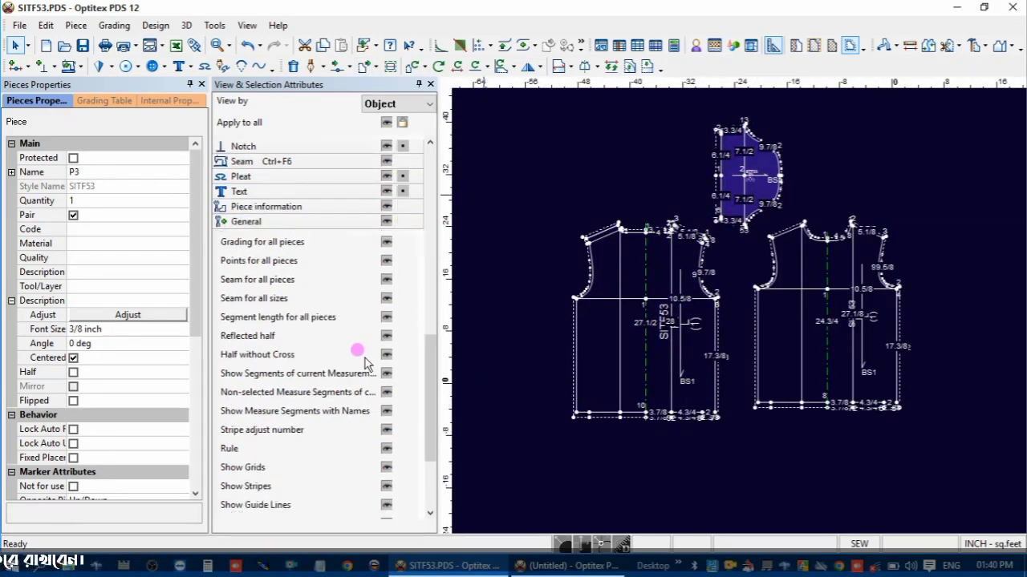
{"action": "scroll", "coordinate": [363, 360], "scroll_direction": "down", "scroll_amount": 2}
{"action": "scroll", "coordinate": [361, 357], "scroll_direction": "up", "scroll_amount": 3}
{"action": "scroll", "coordinate": [361, 353], "scroll_direction": "down", "scroll_amount": 3}
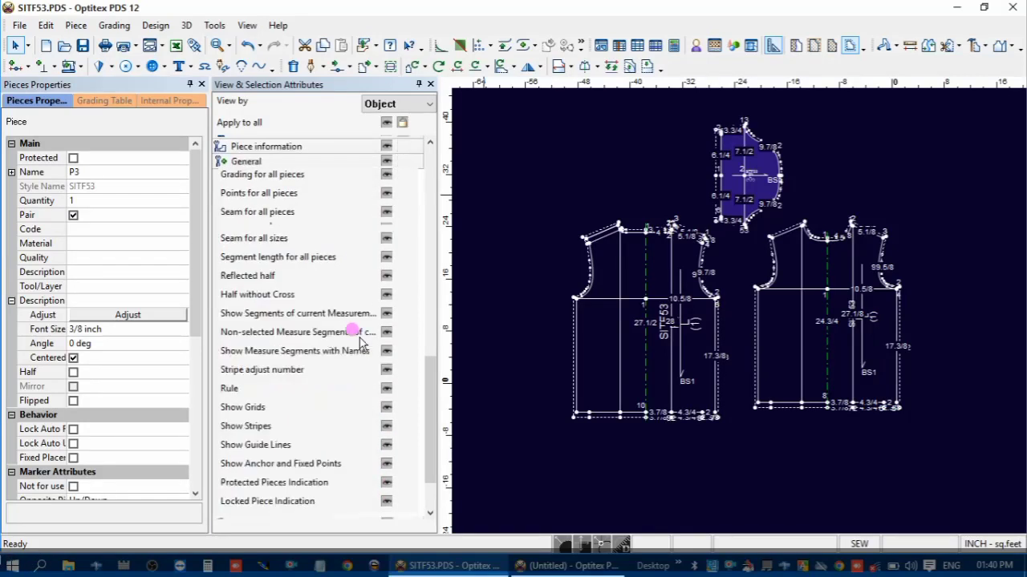
{"action": "scroll", "coordinate": [358, 340], "scroll_direction": "down", "scroll_amount": 3}
{"action": "scroll", "coordinate": [351, 360], "scroll_direction": "up", "scroll_amount": 3}
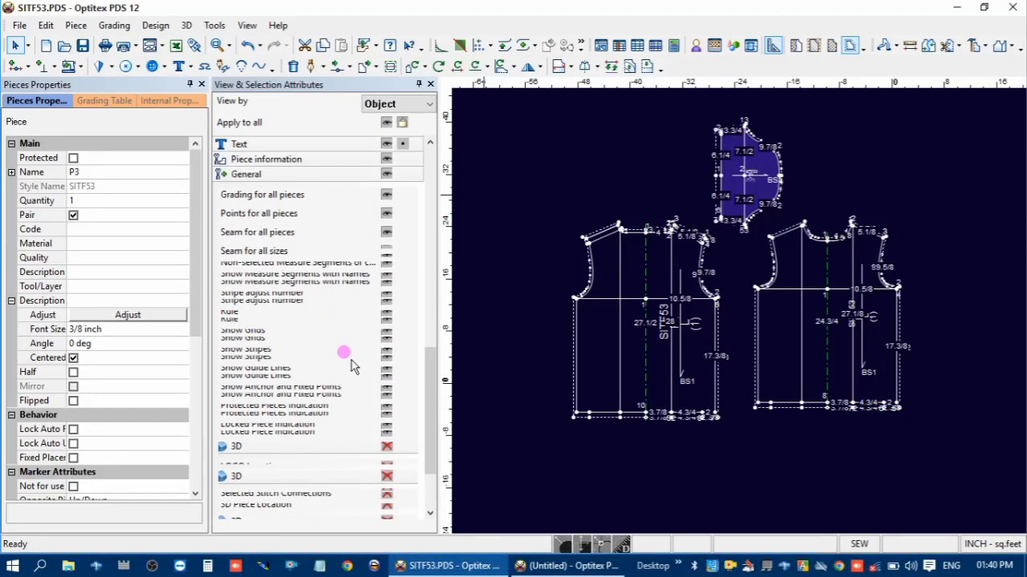
{"action": "scroll", "coordinate": [351, 360], "scroll_direction": "up", "scroll_amount": 3}
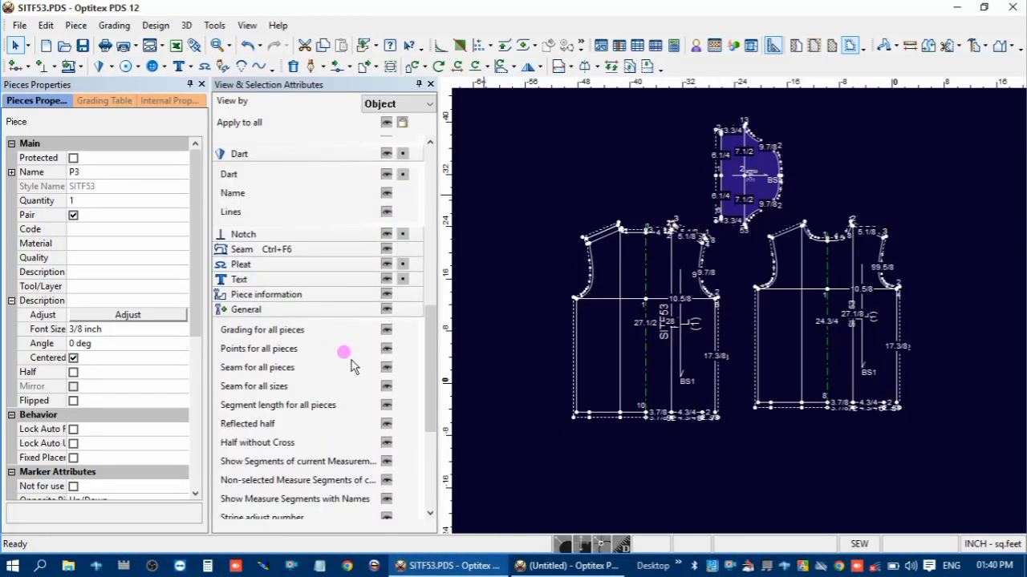
- Display the graded nest of all sizes and select body pieces P1 and P2 in turn to examine their fill and size contours
{"action": "key", "text": "F4"}
{"action": "scroll", "coordinate": [695, 300], "scroll_direction": "up", "scroll_amount": 4}
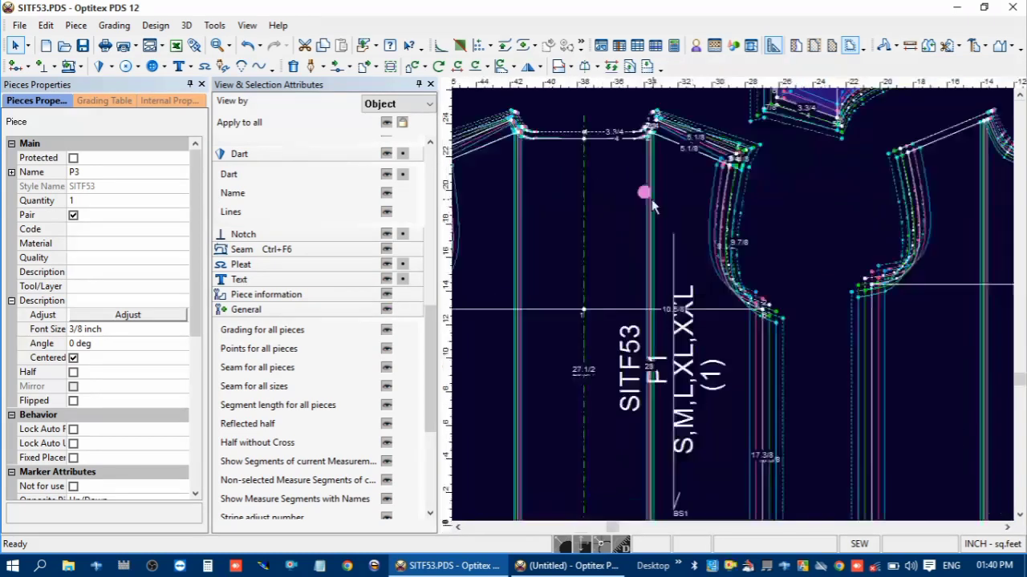
{"action": "left_click", "coordinate": [684, 187]}
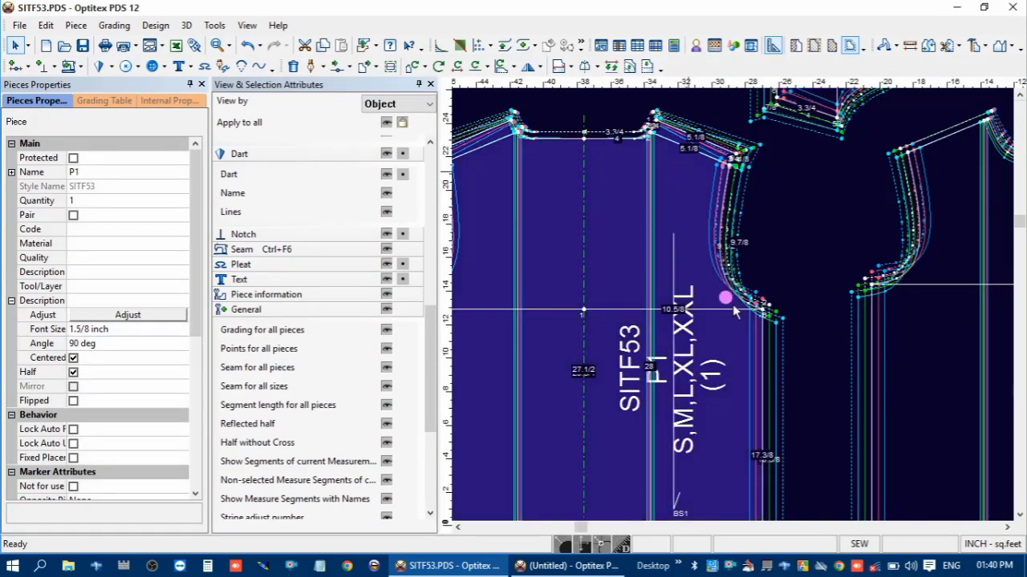
{"action": "scroll", "coordinate": [733, 305], "scroll_direction": "up", "scroll_amount": 4}
{"action": "scroll", "coordinate": [733, 352], "scroll_direction": "down", "scroll_amount": 2}
{"action": "scroll", "coordinate": [733, 304], "scroll_direction": "down", "scroll_amount": 4}
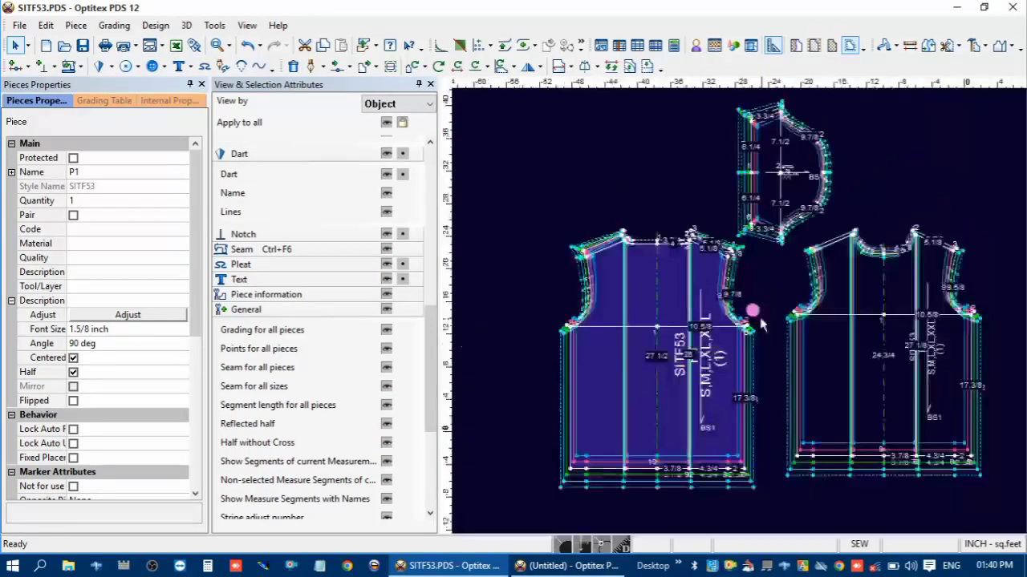
{"action": "scroll", "coordinate": [725, 298], "scroll_direction": "up", "scroll_amount": 4}
{"action": "left_click", "coordinate": [715, 212]}
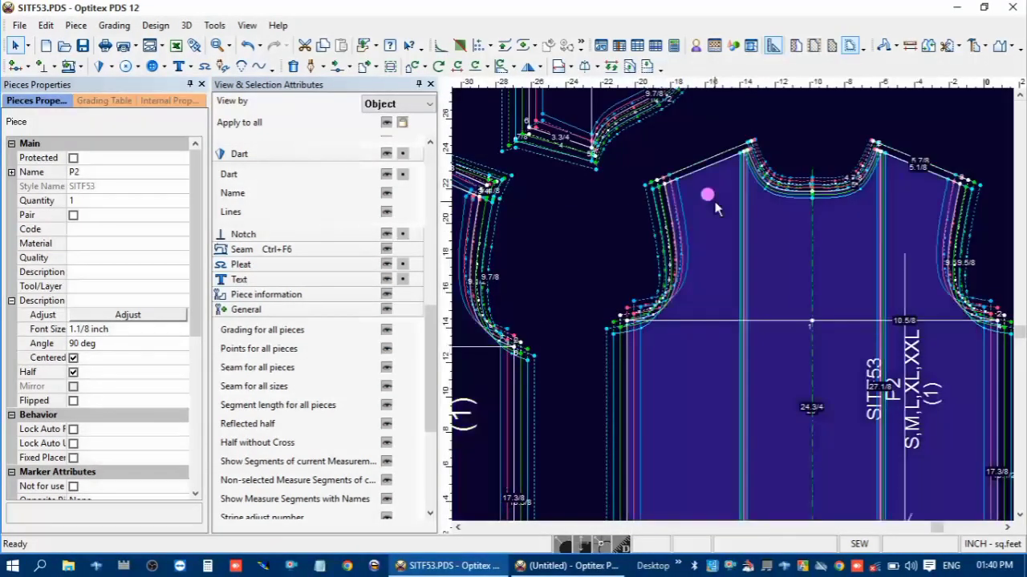
{"action": "scroll", "coordinate": [732, 306], "scroll_direction": "down", "scroll_amount": 4}
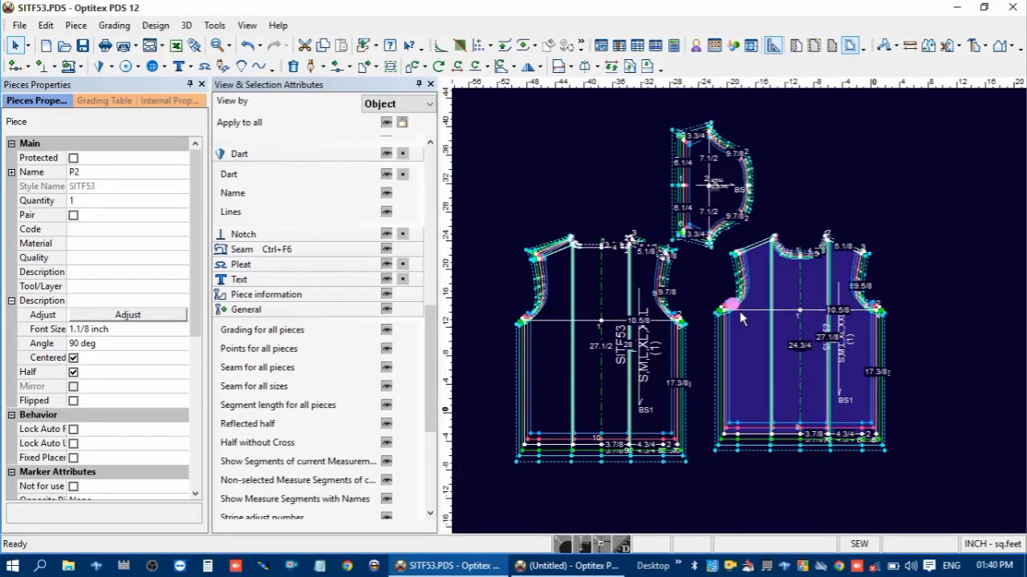
- Hide the graded nest so only the base size is shown, and close the View & Selection Attributes
{"action": "key", "text": "F4"}
{"action": "key", "text": "F4"}
{"action": "key", "text": "F4"}
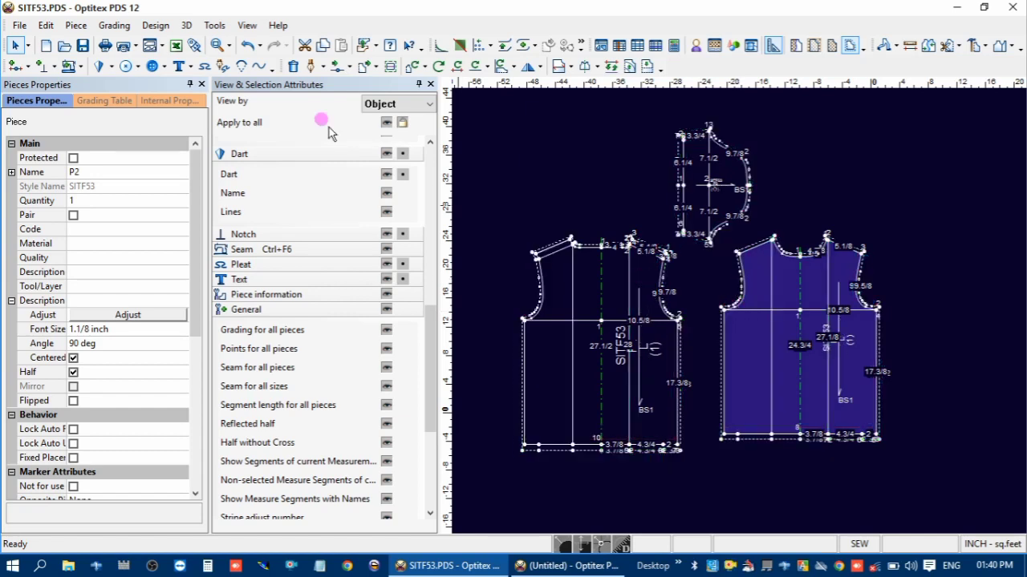
{"action": "left_click", "coordinate": [430, 84]}
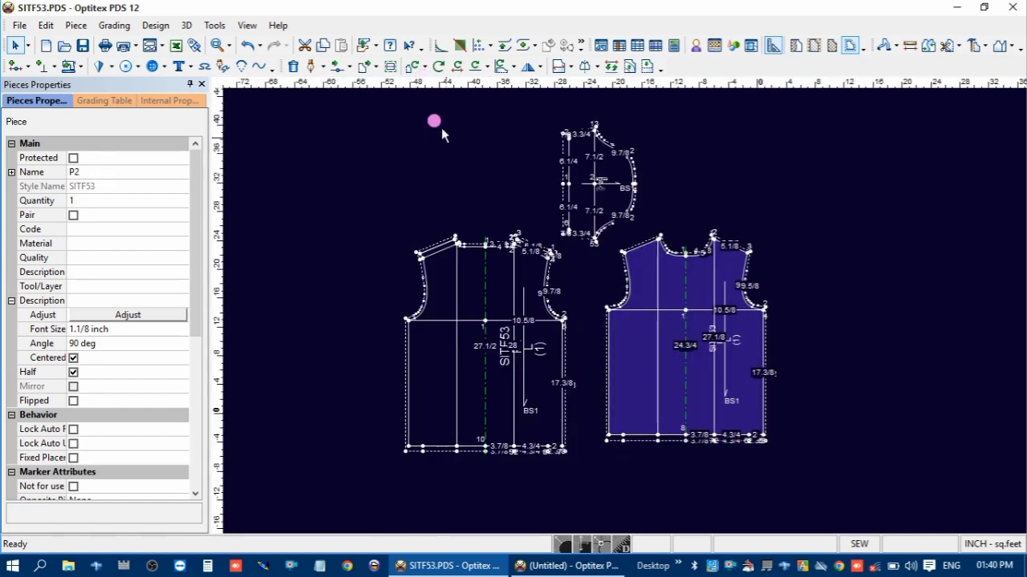
- Select both body pieces with a selection box to compare their fill patterns, then clear the multiple selection
{"action": "mouse_move", "coordinate": [437, 152]}
{"action": "left_mouse_down"}
{"action": "mouse_move", "coordinate": [688, 401]}
{"action": "mouse_move", "coordinate": [835, 494]}
{"action": "left_mouse_up"}
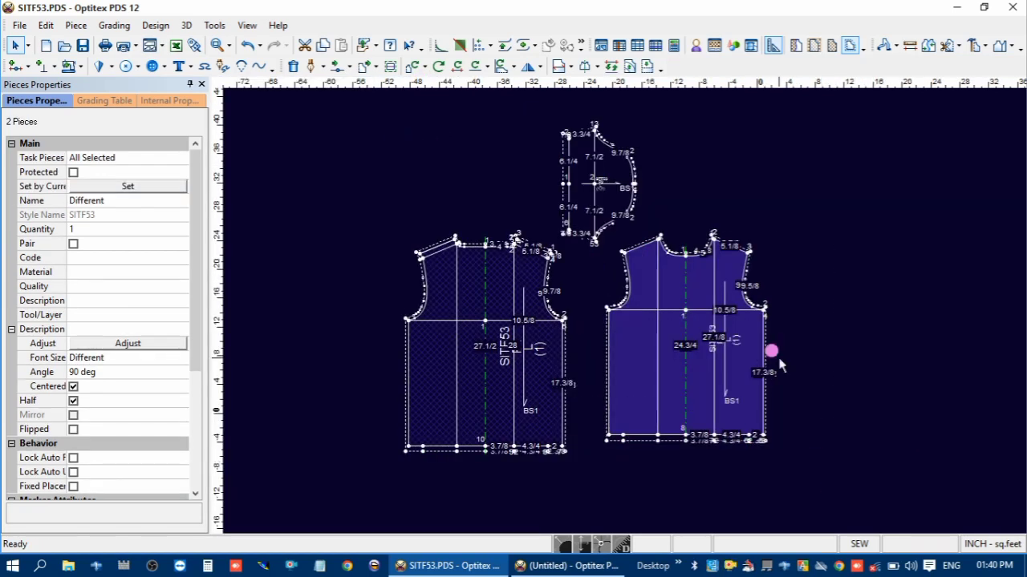
{"action": "mouse_move", "coordinate": [417, 121]}
{"action": "left_mouse_down"}
{"action": "mouse_move", "coordinate": [825, 458]}
{"action": "mouse_move", "coordinate": [834, 477]}
{"action": "left_mouse_up"}
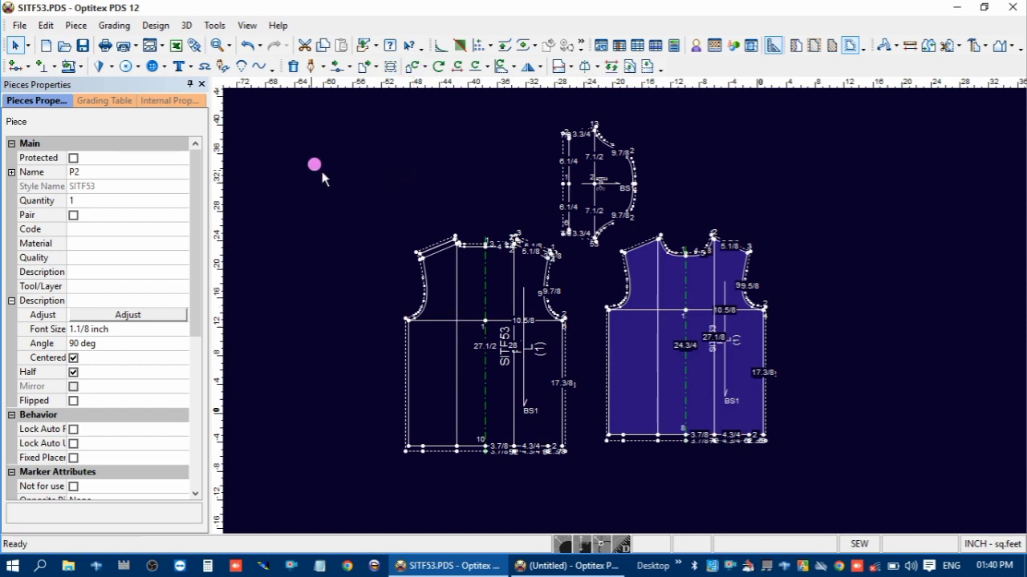
- Save the changes to the SITF53 file and start a new empty style file
{"action": "left_click", "coordinate": [84, 47]}
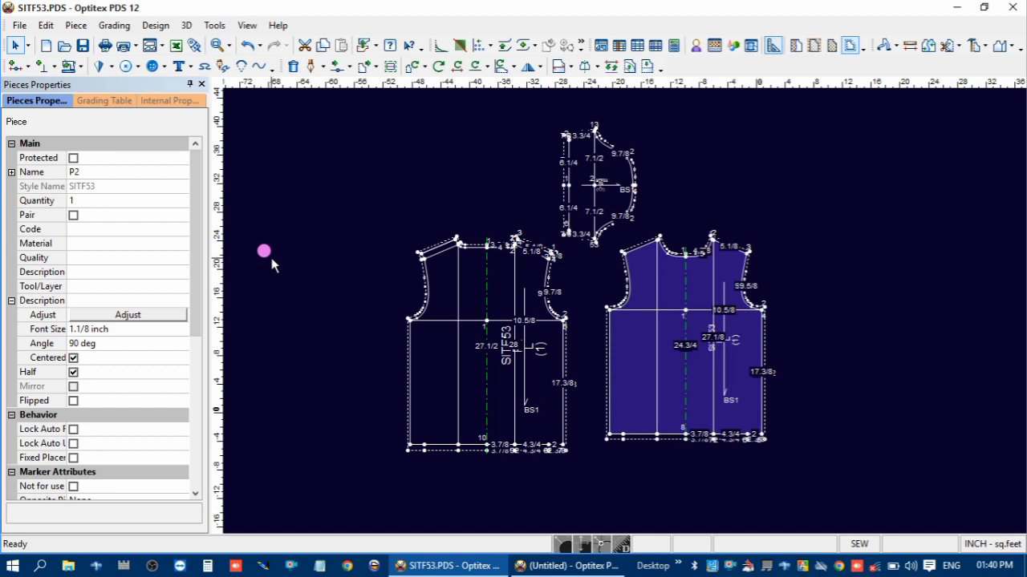
{"action": "left_click", "coordinate": [44, 48]}
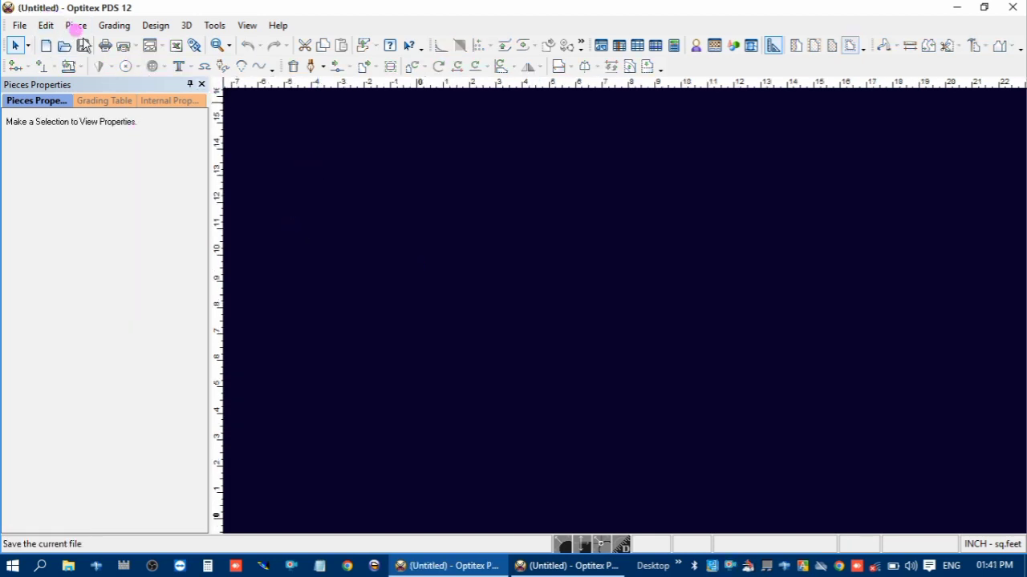
{"action": "right_click", "coordinate": [436, 191]}
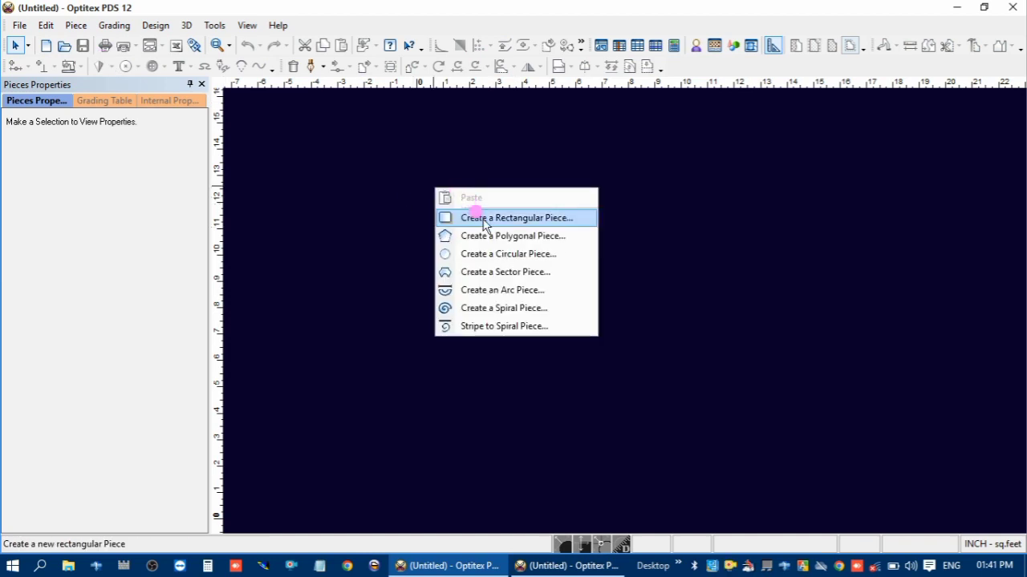
{"action": "left_click", "coordinate": [476, 218]}
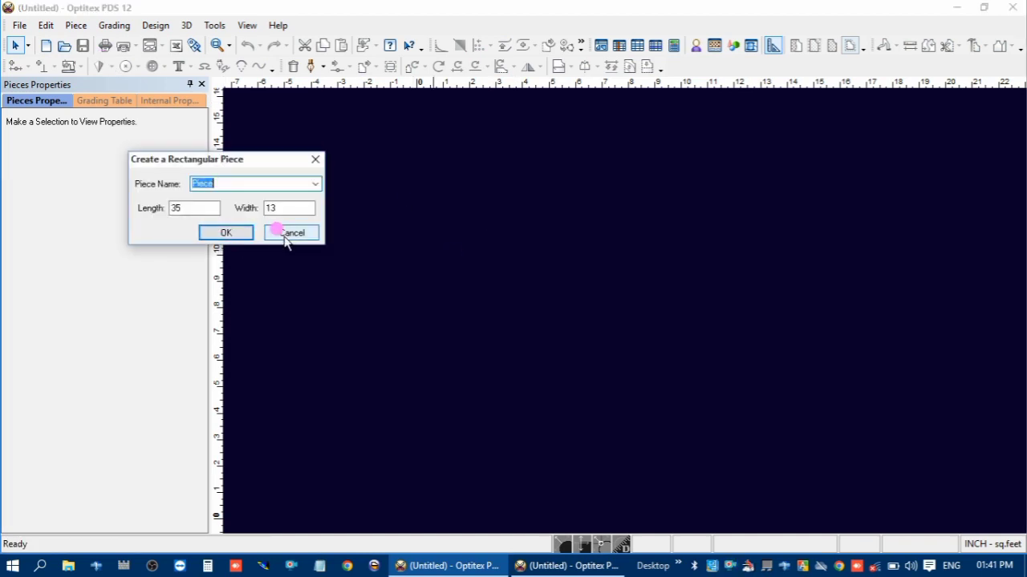
{"action": "left_click", "coordinate": [287, 235]}
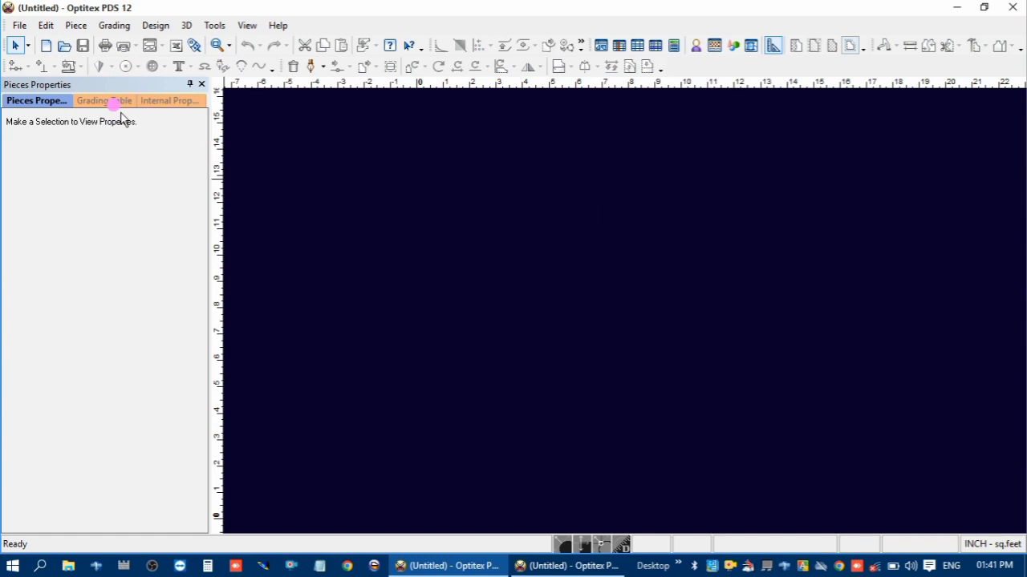
- Open the SITF25 1 pattern file from the T Shirt Pattern folder
{"action": "left_click", "coordinate": [64, 46]}
{"action": "left_click", "coordinate": [350, 190]}
{"action": "left_click", "coordinate": [351, 193]}
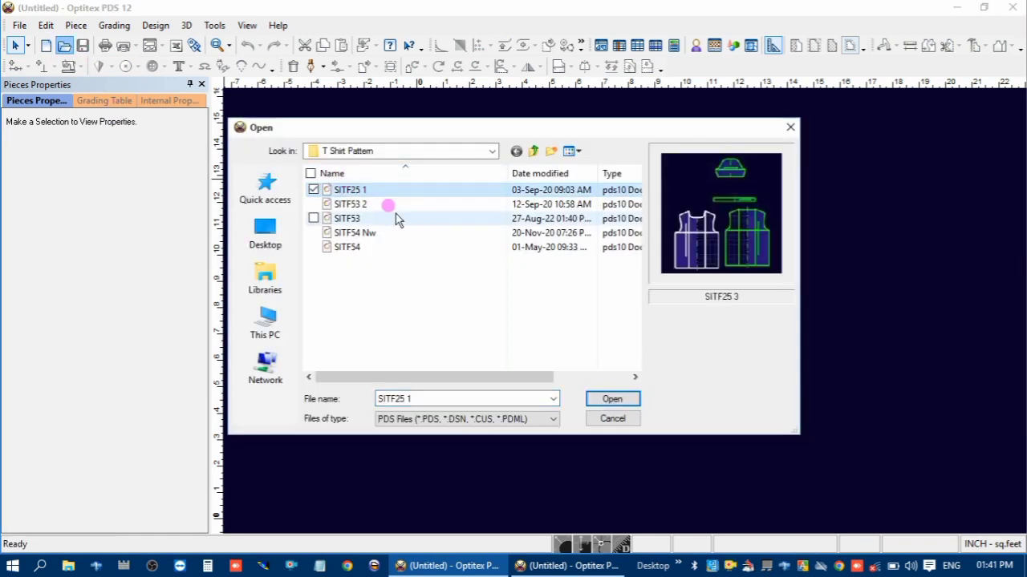
{"action": "left_click", "coordinate": [398, 193]}
{"action": "double_click", "coordinate": [400, 194]}
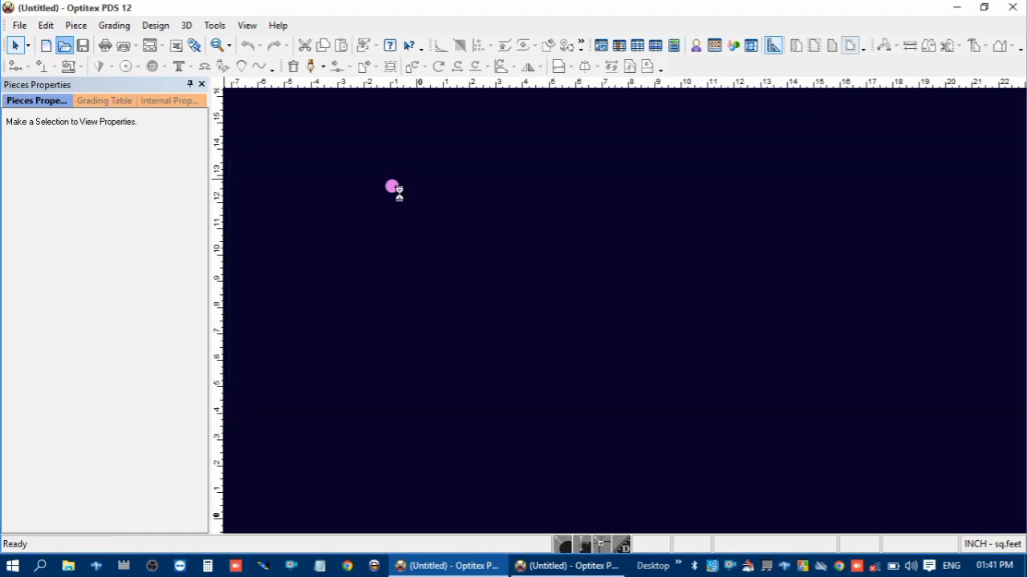
- Copy all pieces of SITF25 1 and paste them into a new file, discarding the changes to SITF25 1
{"action": "key", "text": "ctrl+a"}
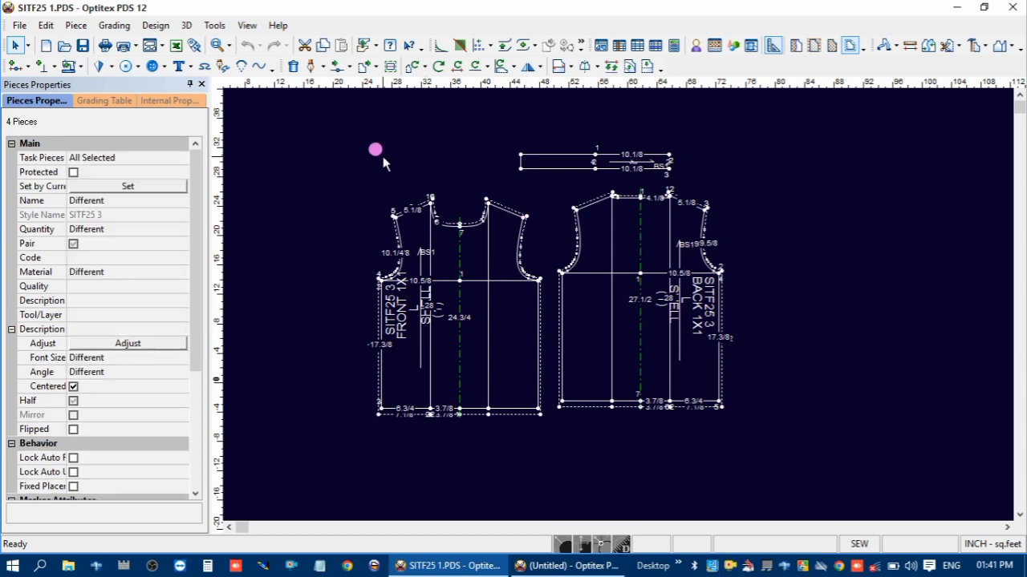
{"action": "left_click", "coordinate": [46, 46]}
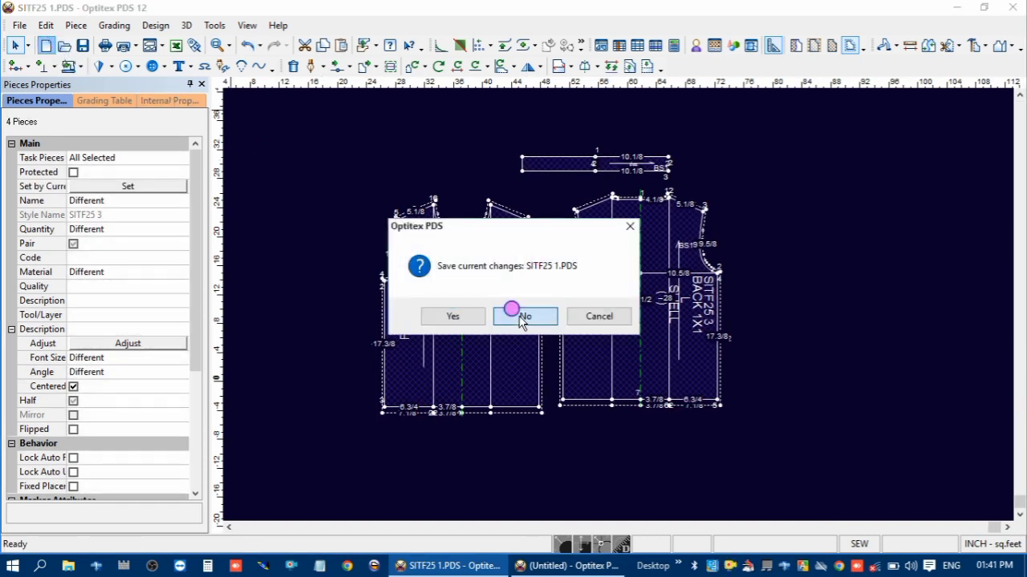
{"action": "left_click", "coordinate": [525, 316]}
{"action": "key", "text": "ctrl+v"}
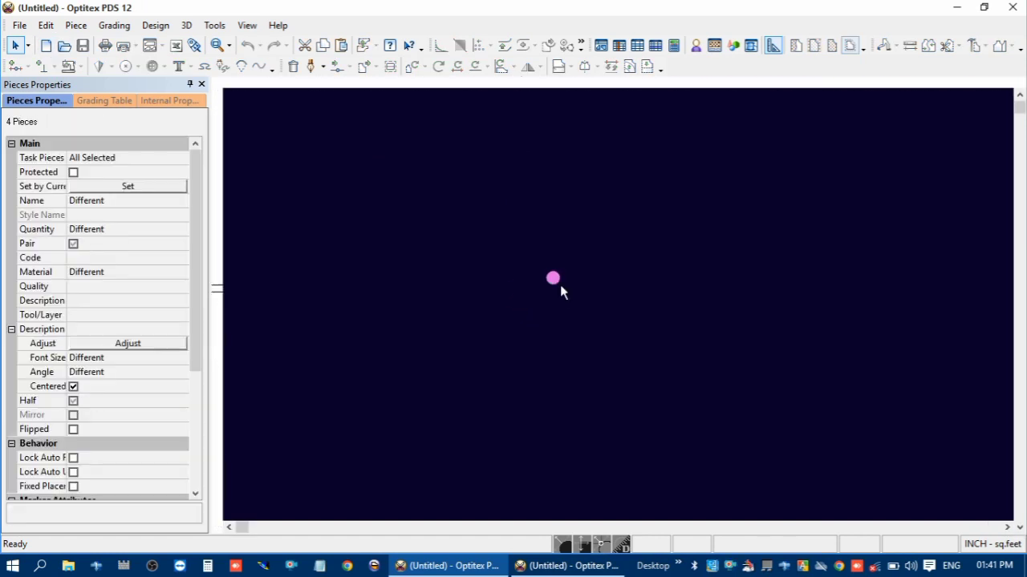
{"action": "scroll", "coordinate": [625, 312], "scroll_direction": "up", "scroll_amount": 1}
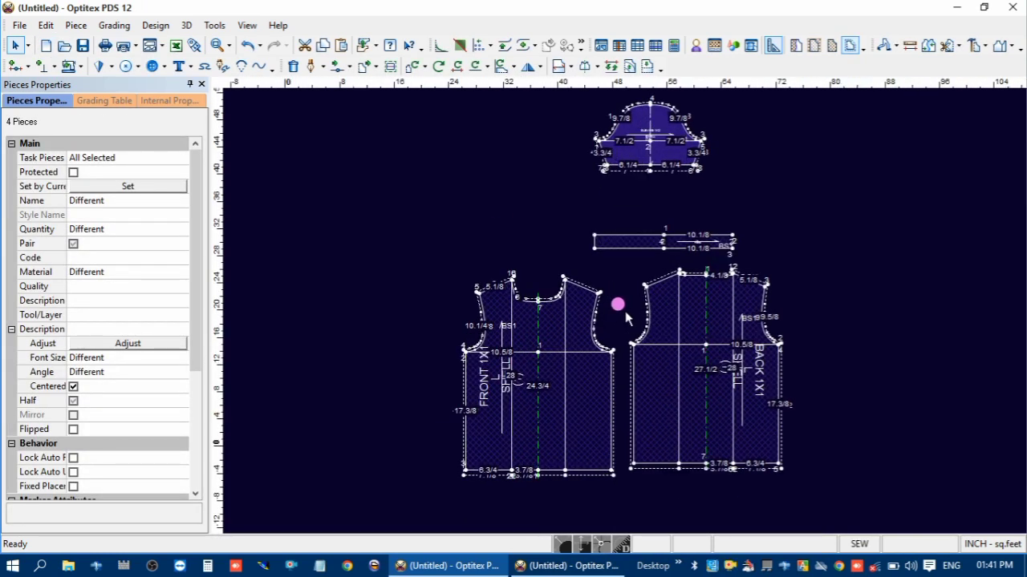
- Save the new file as T SHIRT PATTERN in the T Shirt Pattern folder, and draw a selection box around its pieces
{"action": "left_click", "coordinate": [83, 46]}
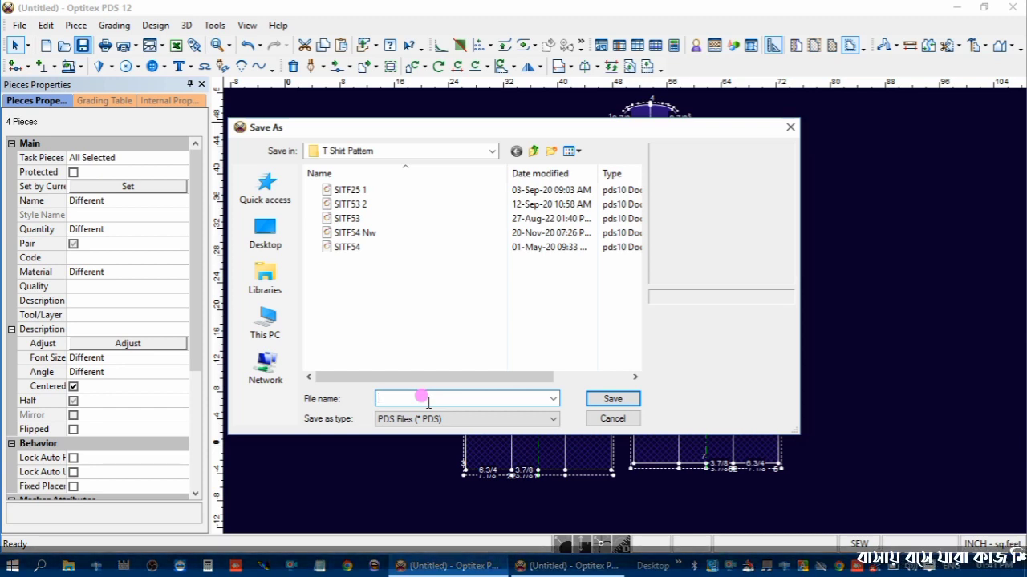
{"action": "type", "text": "t"}
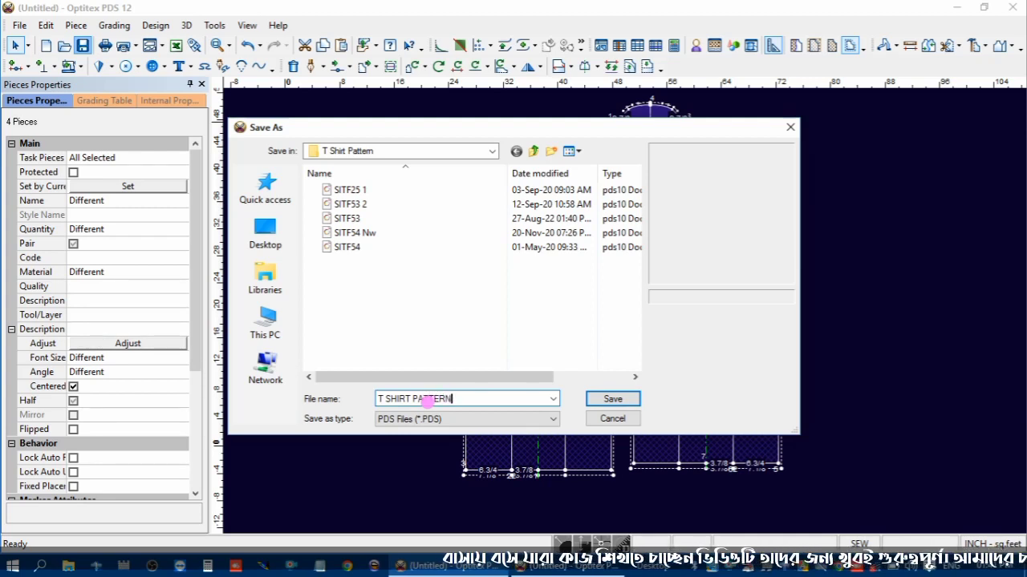
{"action": "left_click", "coordinate": [613, 399]}
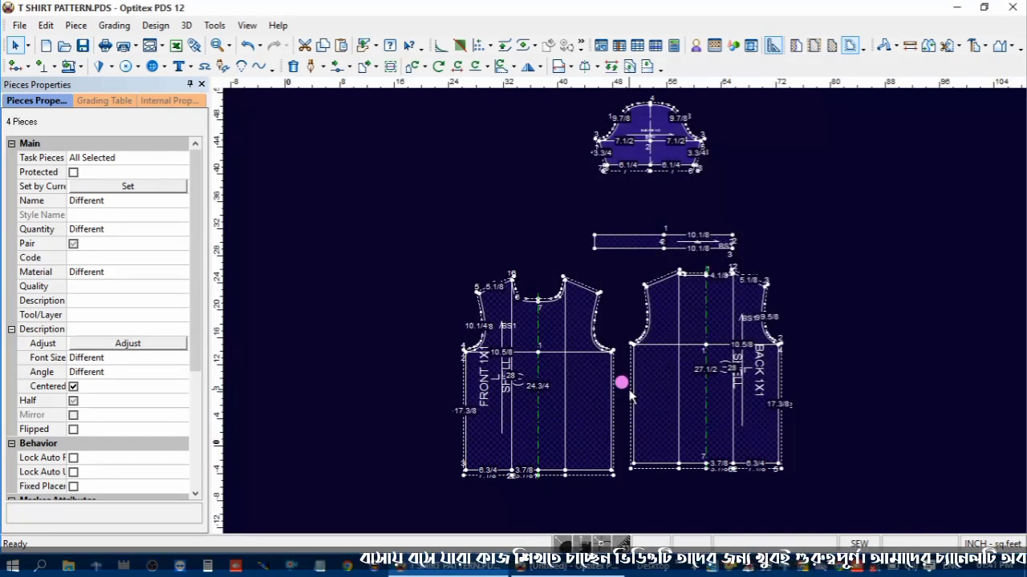
{"action": "left_click_drag", "start_coordinate": [423, 121], "coordinate": [892, 447]}
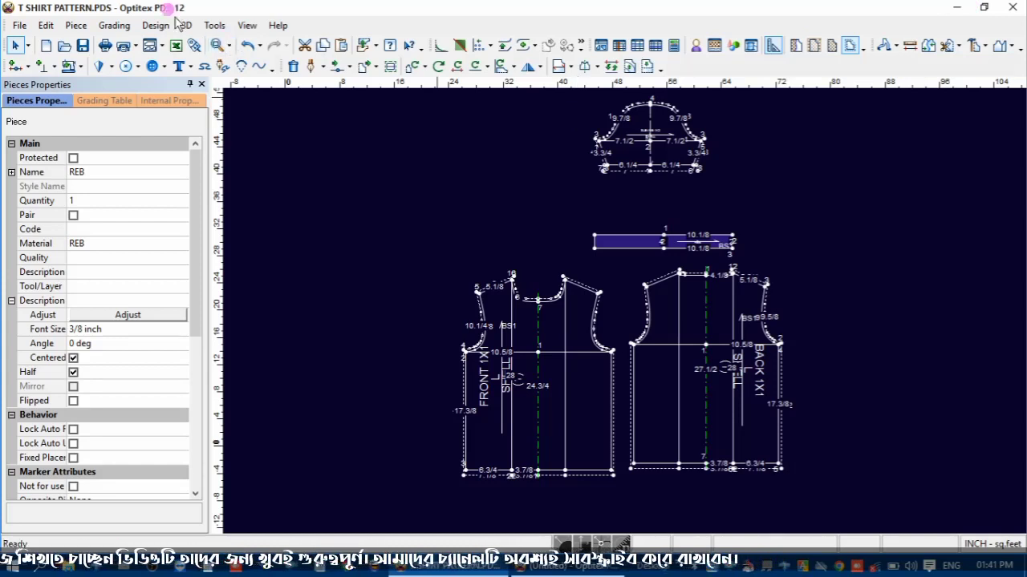
{"action": "left_click", "coordinate": [217, 25]}
{"action": "mouse_move", "coordinate": [244, 26]}
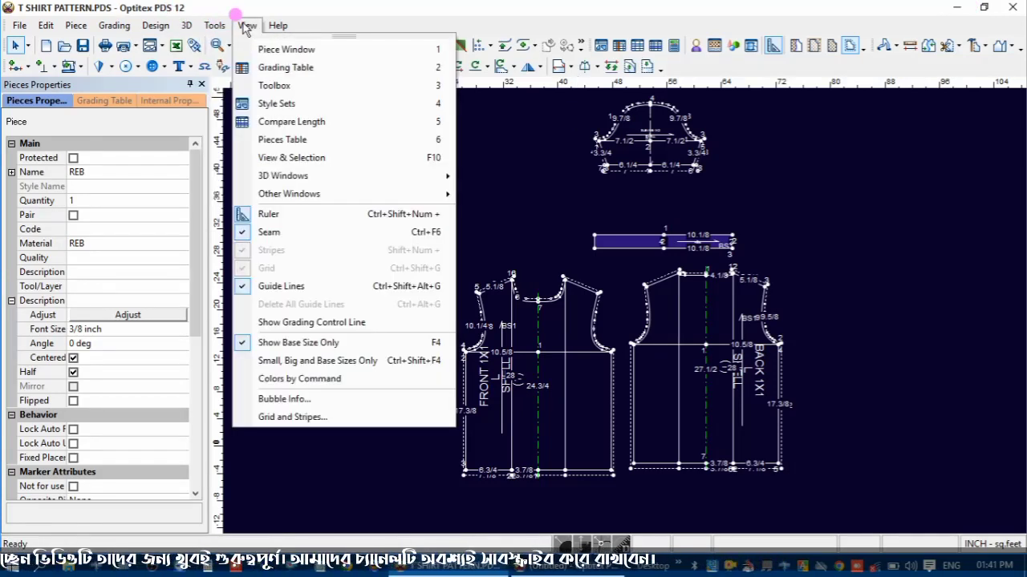
{"action": "left_click", "coordinate": [247, 26]}
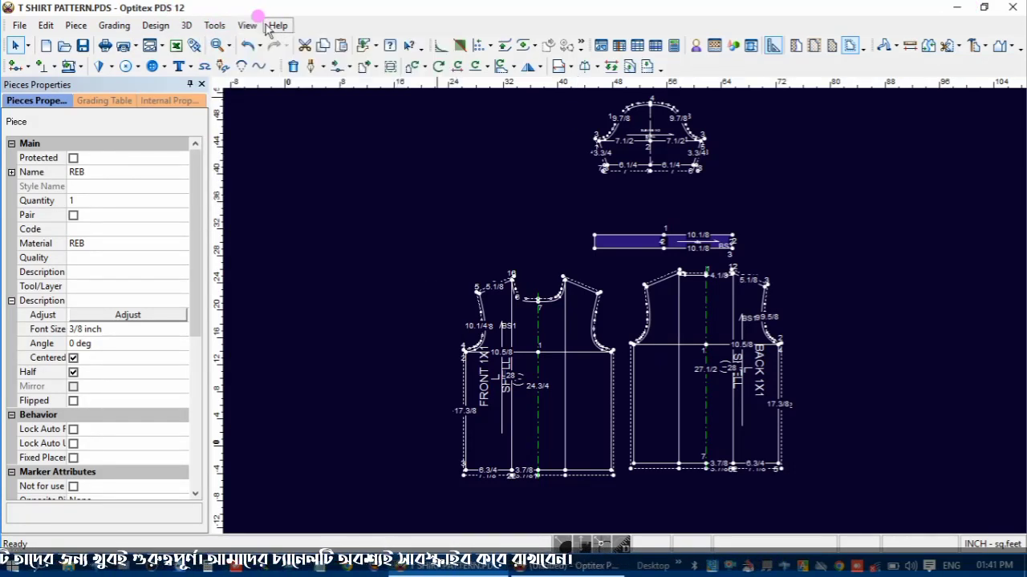
{"action": "left_click", "coordinate": [19, 25]}
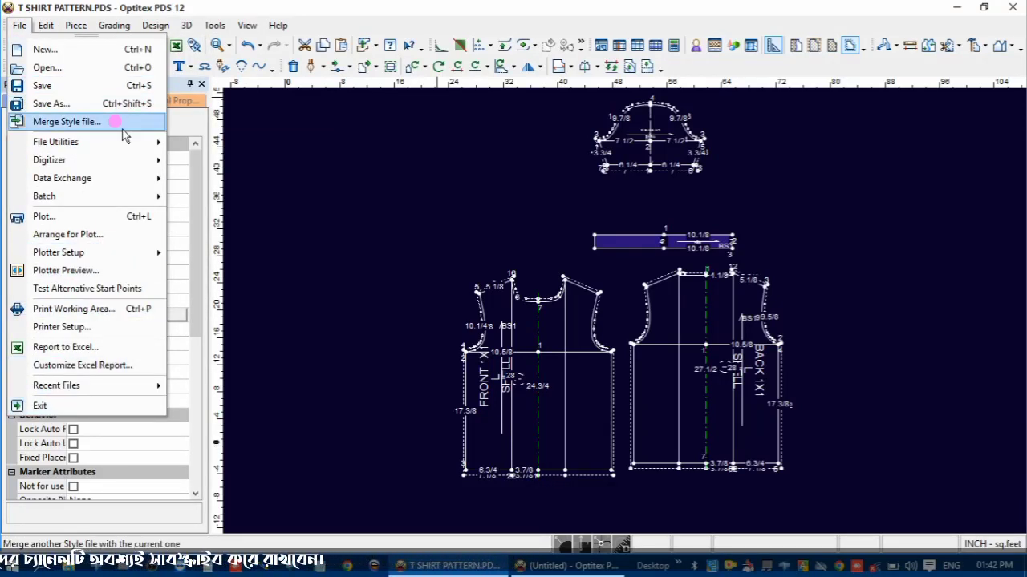
{"action": "left_click", "coordinate": [170, 27]}
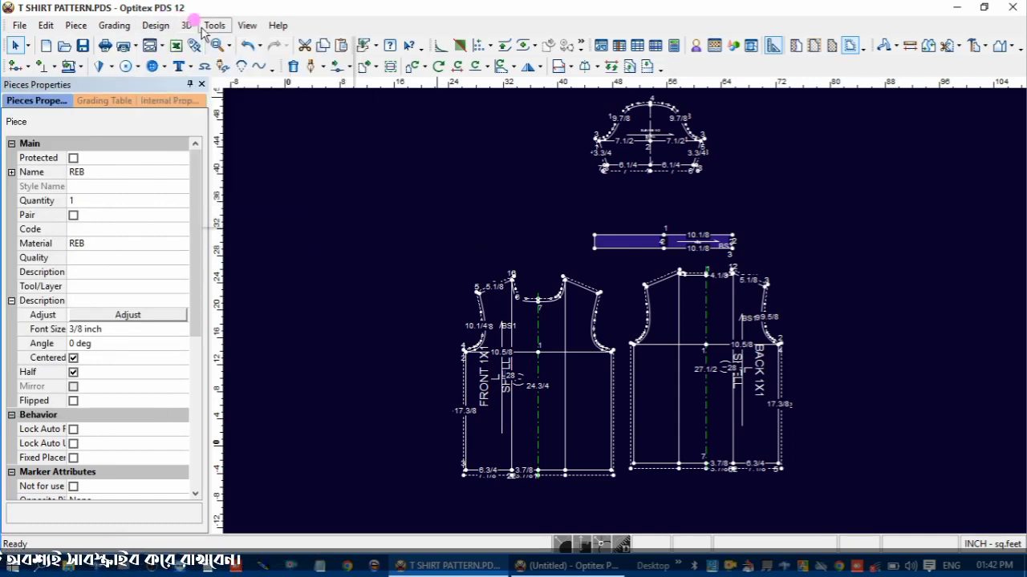
- Select the front, back and REB pieces together with a selection box
{"action": "left_click", "coordinate": [537, 182]}
{"action": "scroll", "coordinate": [530, 184], "scroll_direction": "down", "scroll_amount": 1}
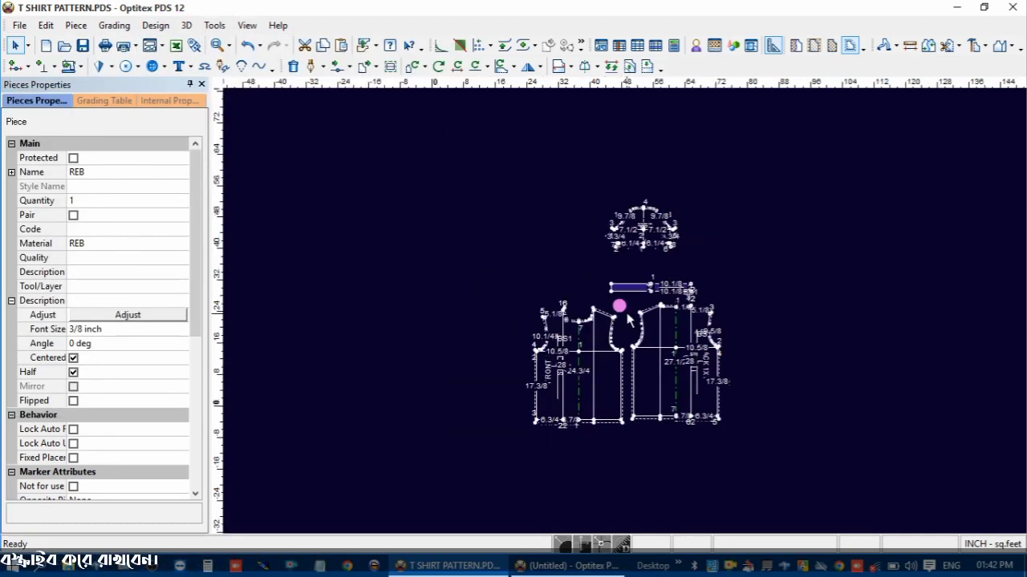
{"action": "mouse_move", "coordinate": [485, 168]}
{"action": "left_mouse_down"}
{"action": "mouse_move", "coordinate": [834, 414]}
{"action": "mouse_move", "coordinate": [875, 507]}
{"action": "left_mouse_up"}
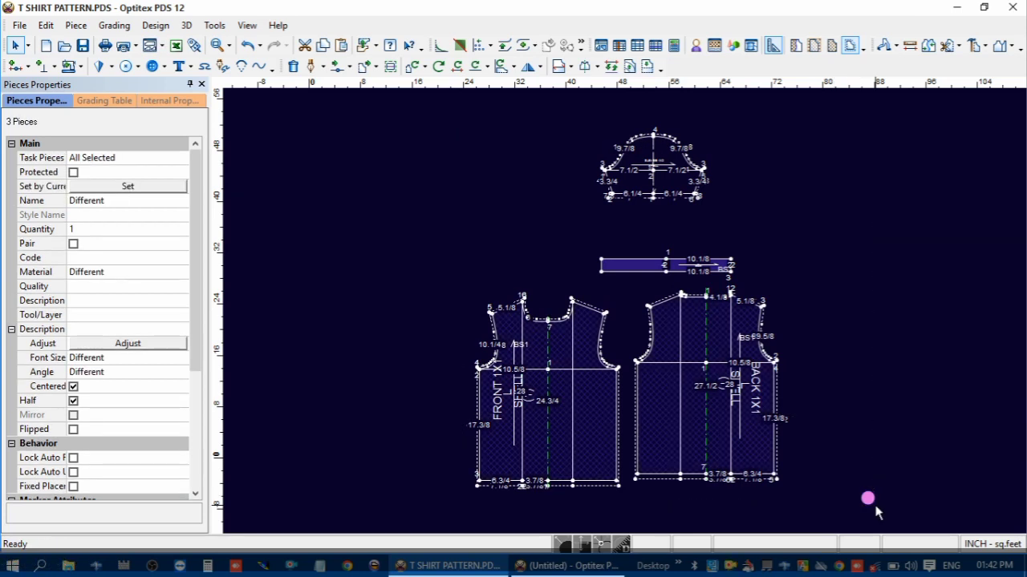